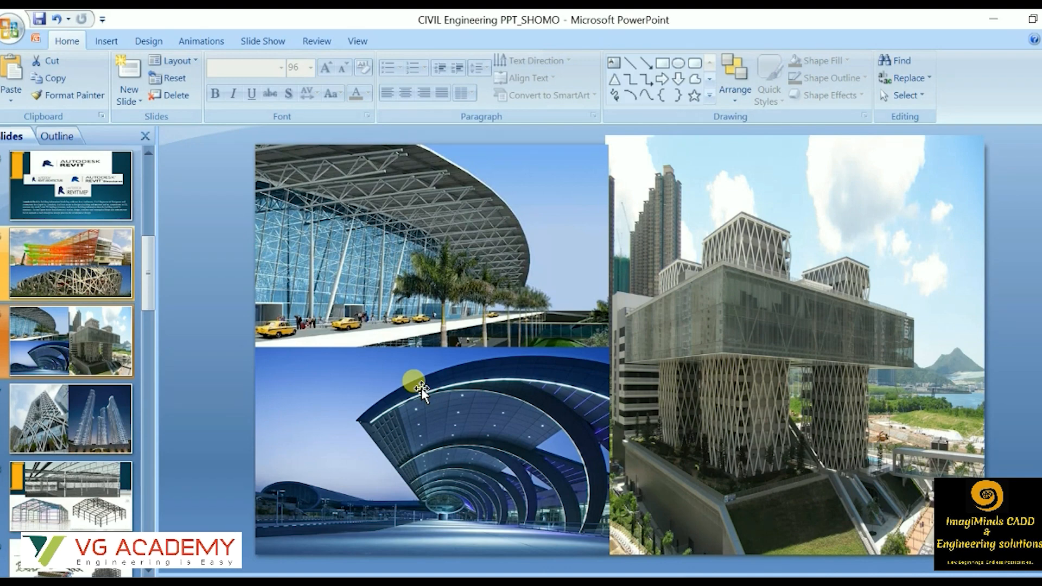
# Page through the presentation slides showing landmark buildings, steel frames and reinforcement models.
pyautogui.press('Down')
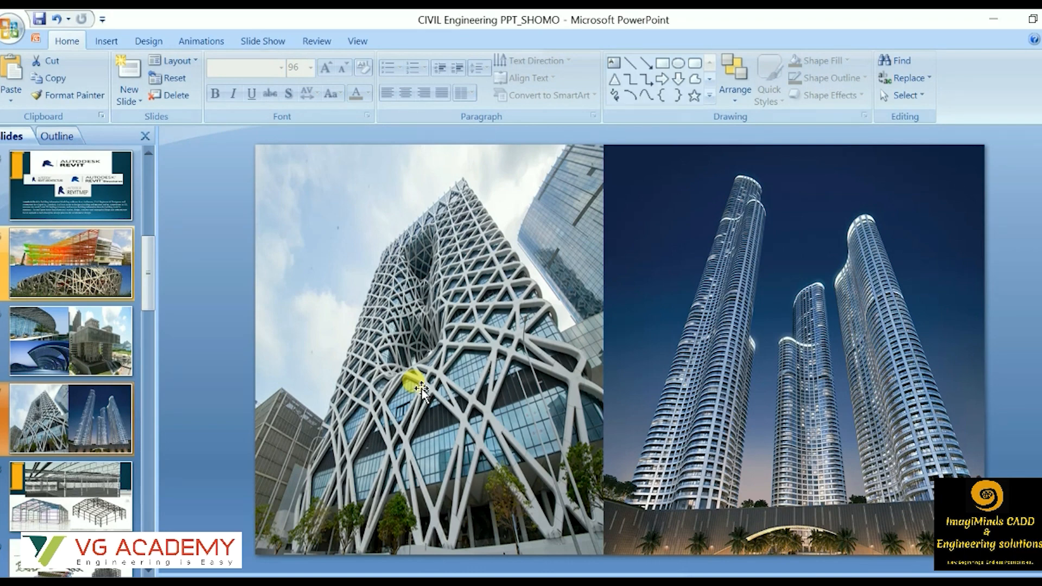
pyautogui.scroll(1, 421, 389)
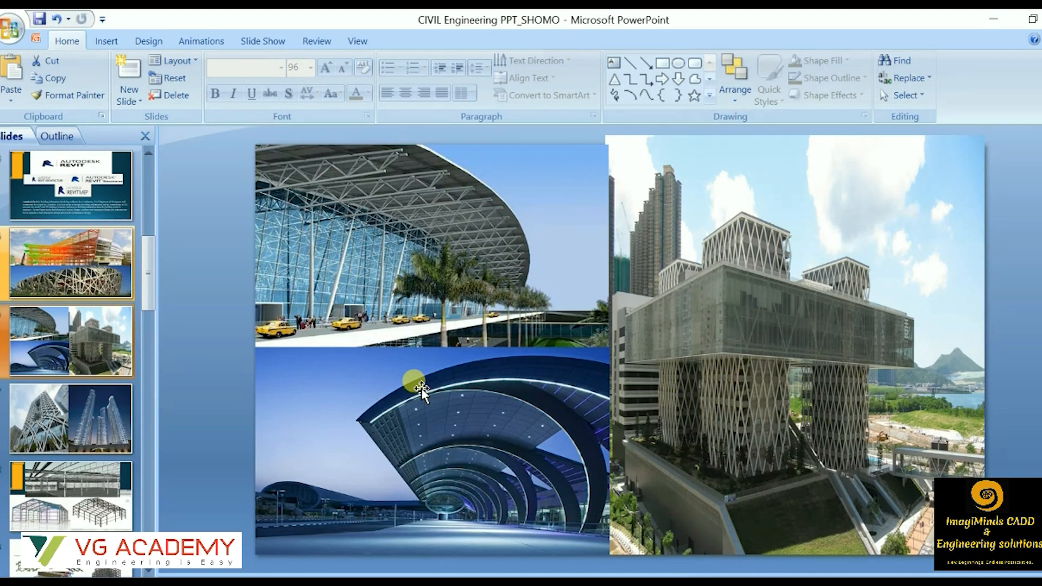
pyautogui.scroll(-2, 422, 389)
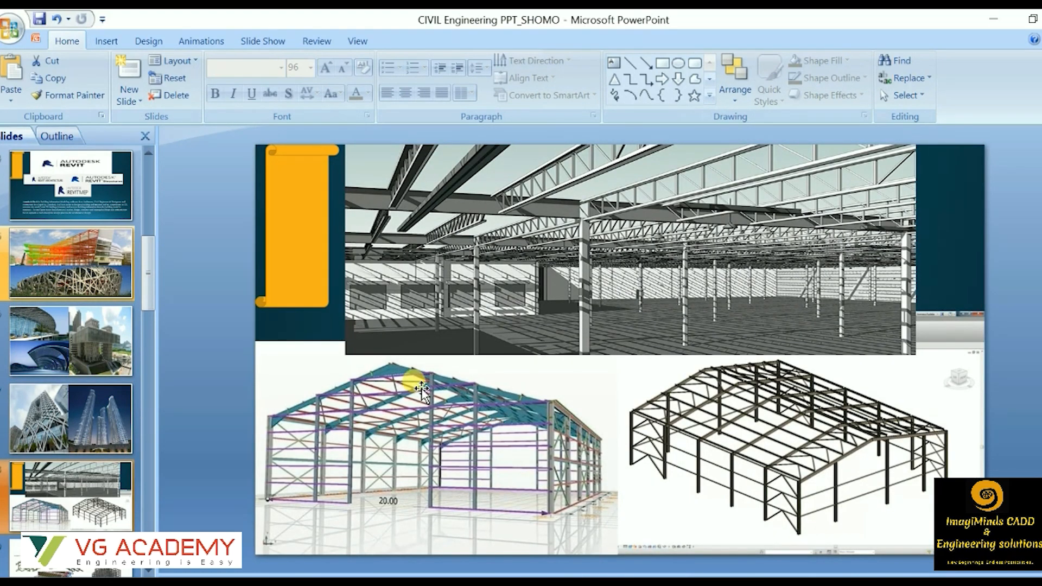
pyautogui.scroll(-2, 421, 388)
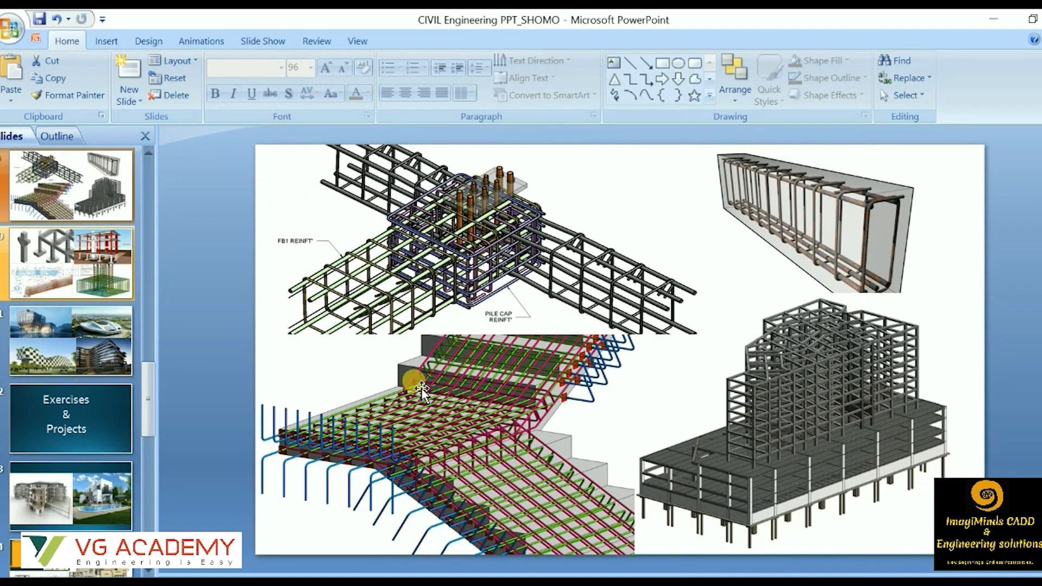
pyautogui.scroll(-1, 421, 388)
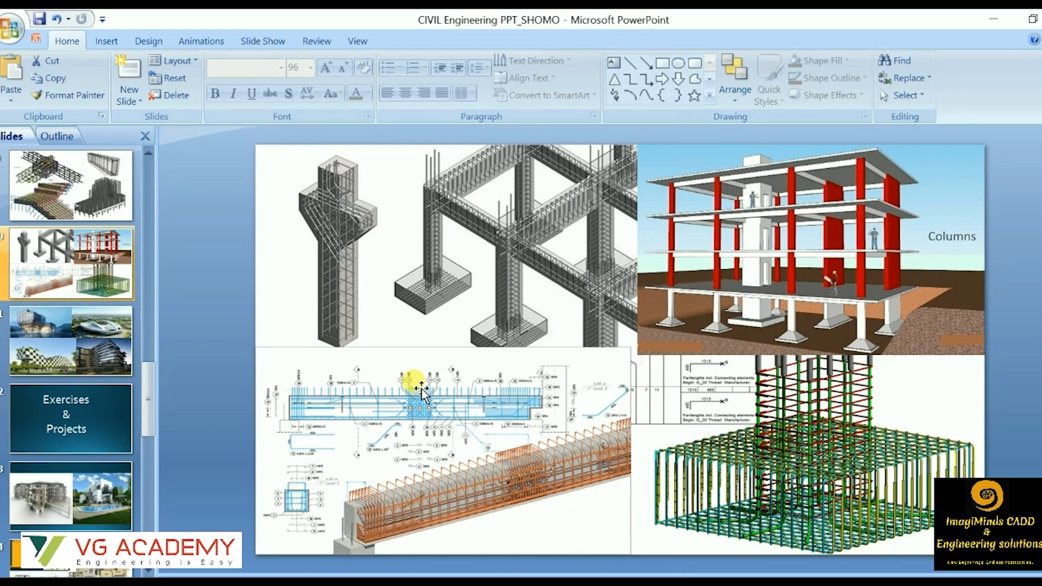
pyautogui.scroll(-1, 421, 389)
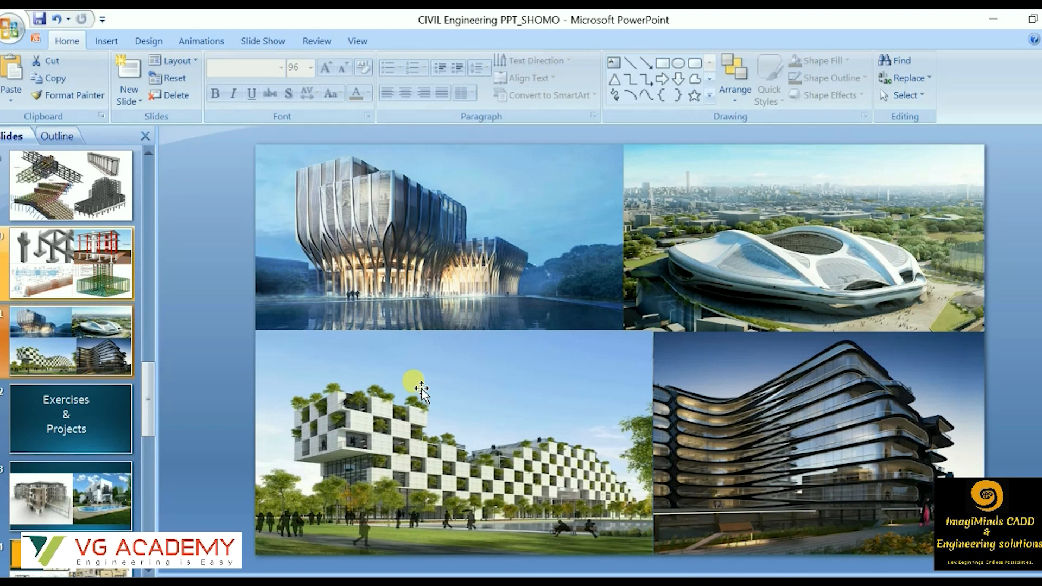
pyautogui.scroll(1, 421, 389)
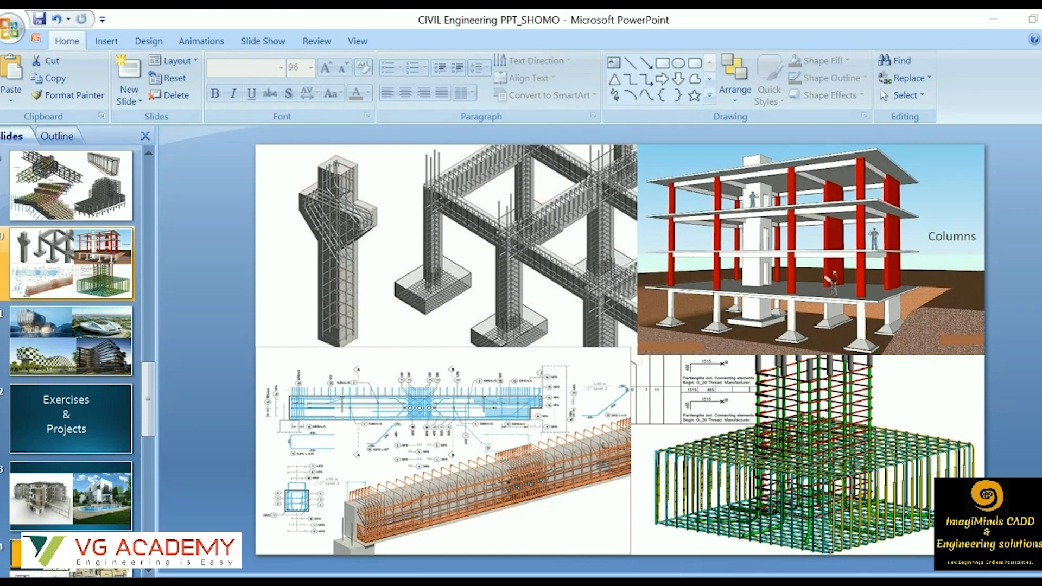
pyautogui.scroll(-1, 725, 440)
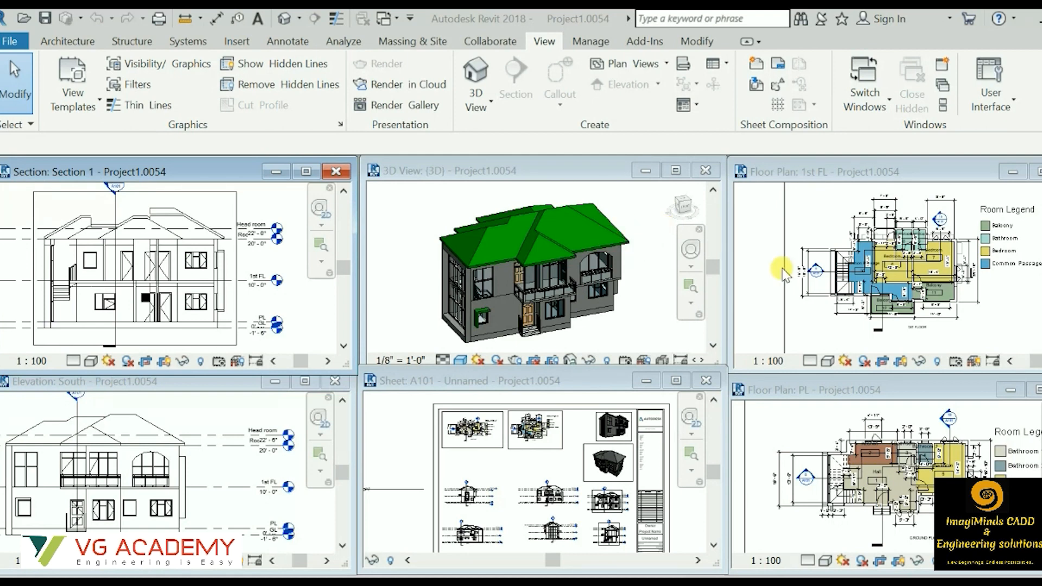
pyautogui.click(923, 281)
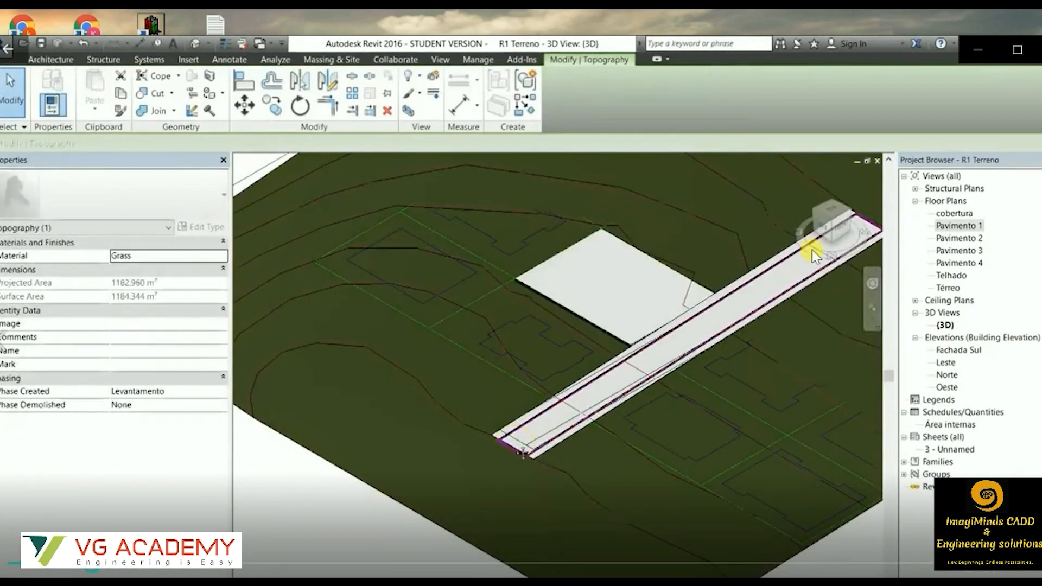
pyautogui.click(558, 430)
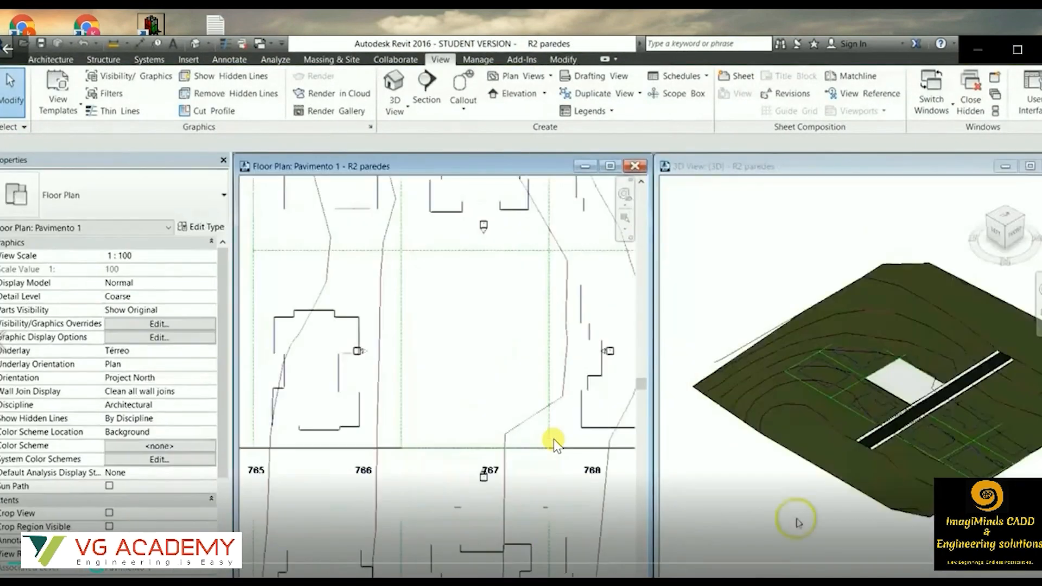
# Place 150 x 120 and 60 x 80 windows in the exterior walls of the Pavimento 1 plan.
pyautogui.scroll(3, 408, 432)
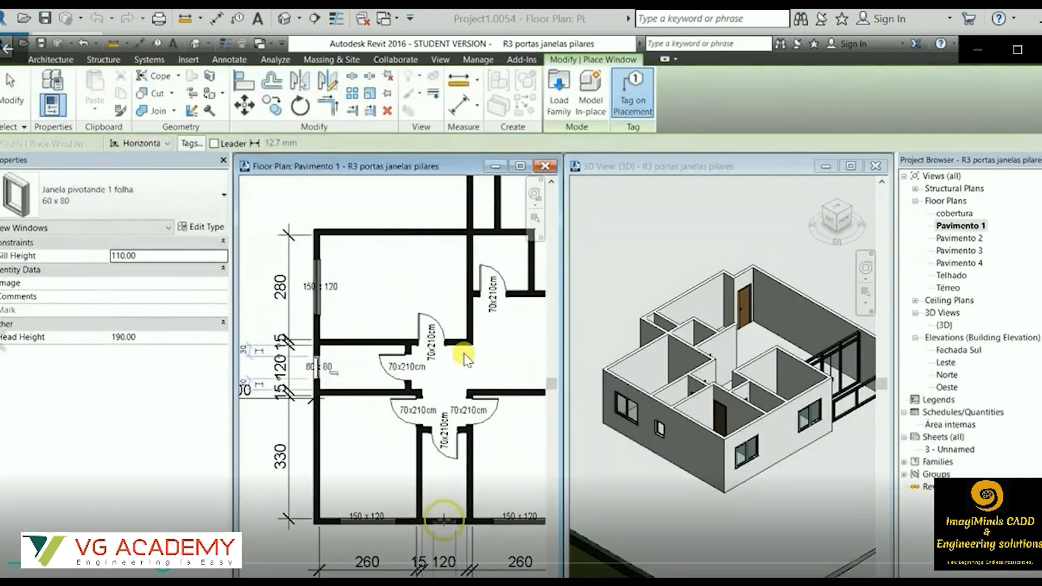
pyautogui.scroll(2, 465, 353)
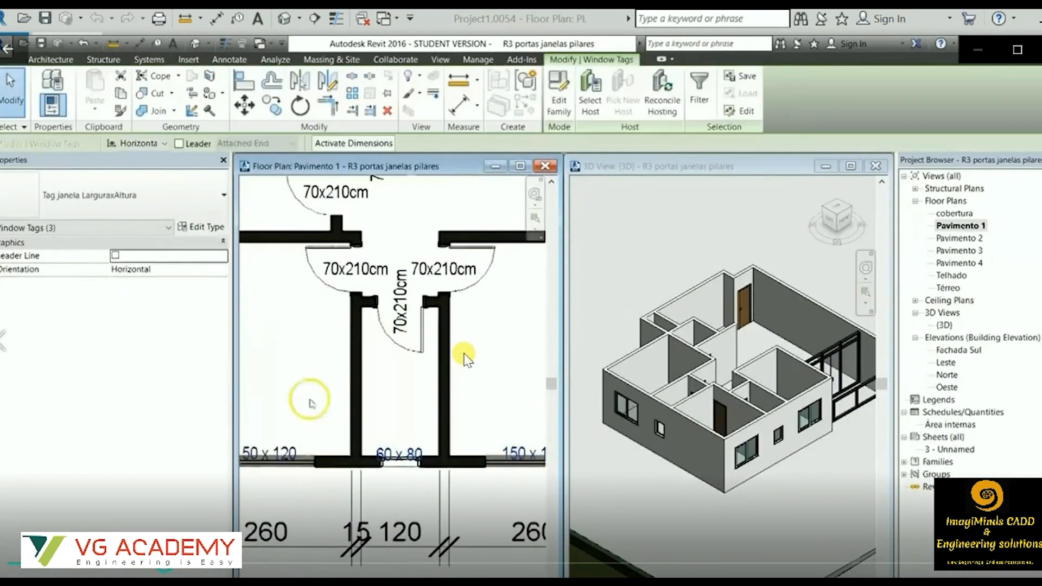
pyautogui.scroll(2, 466, 354)
pyautogui.press('Escape')
pyautogui.scroll(-2, 465, 353)
pyautogui.scroll(-2, 466, 354)
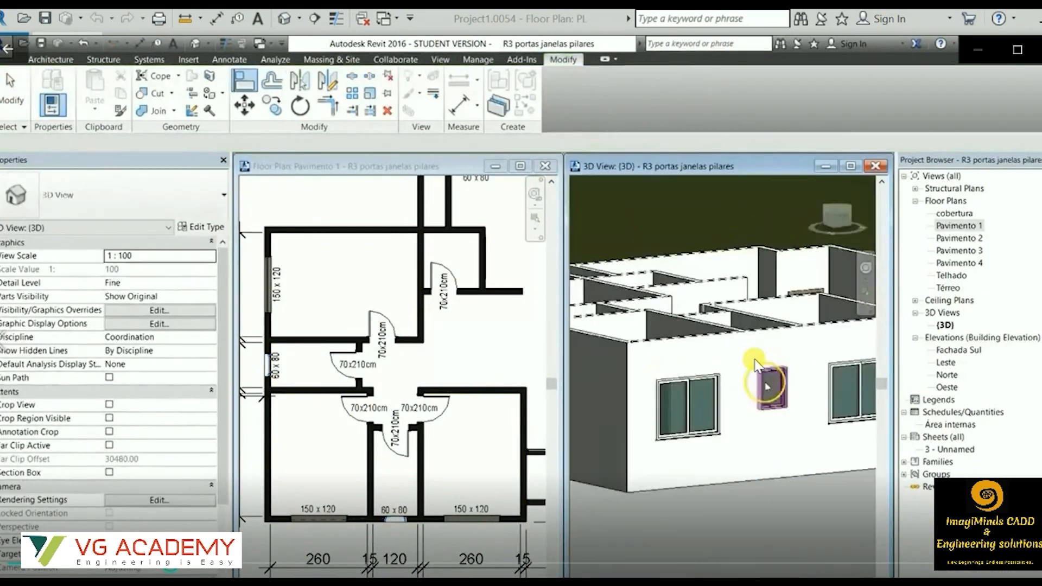
# Align the small front window with the larger window beside it in the 3D view.
pyautogui.click(711, 408)
pyautogui.rightClick(745, 429)
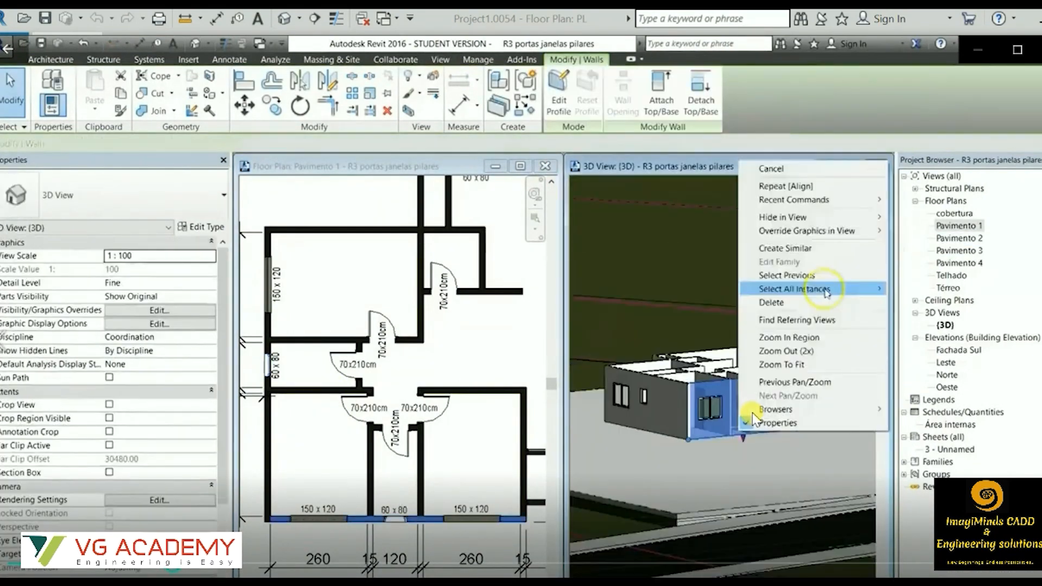
pyautogui.press('Escape')
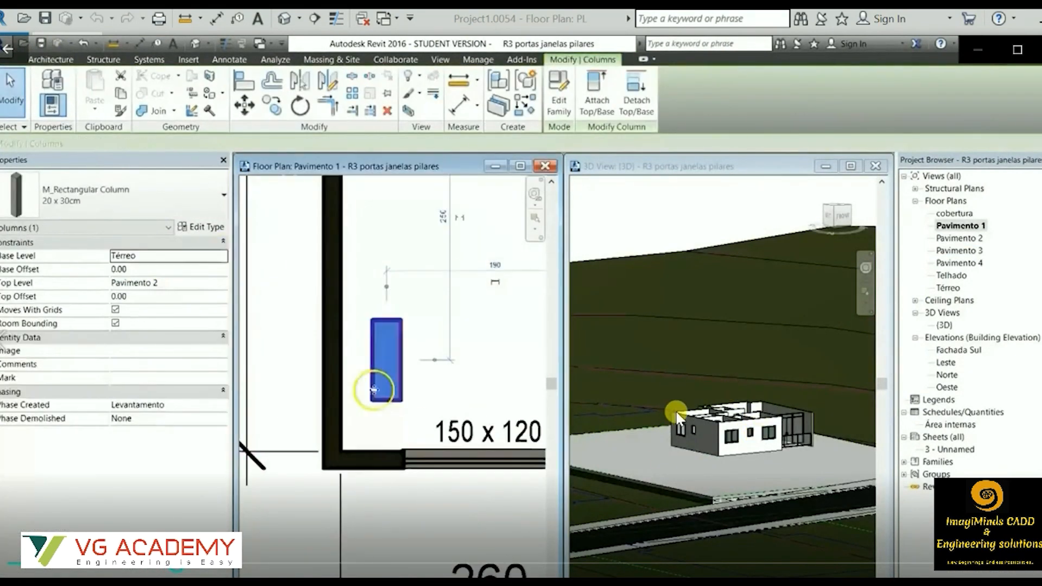
# Place a column at the house's corner and copy it to several wall intersections using multiple copies.
pyautogui.click(350, 425)
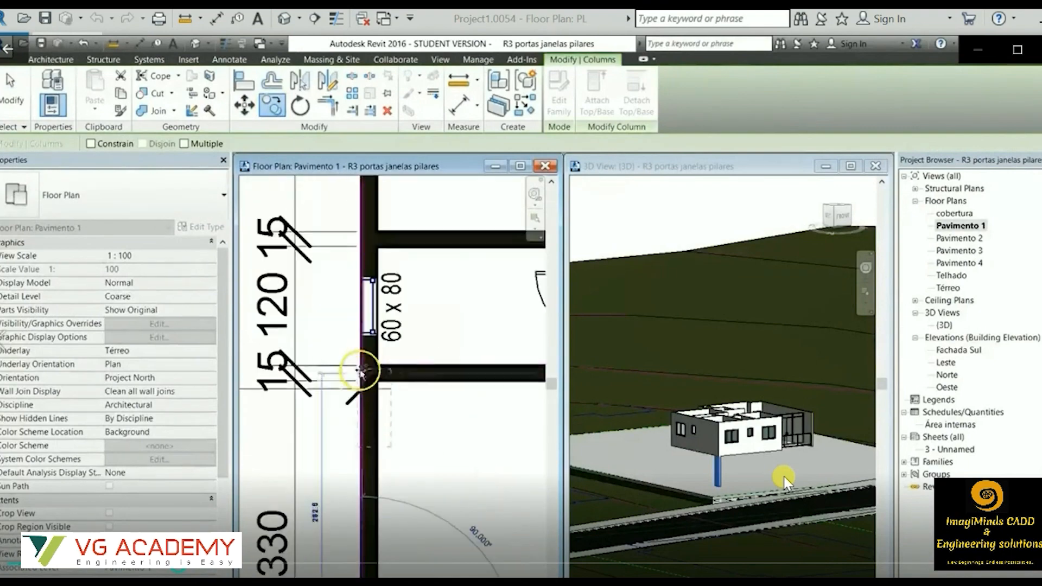
pyautogui.click(184, 144)
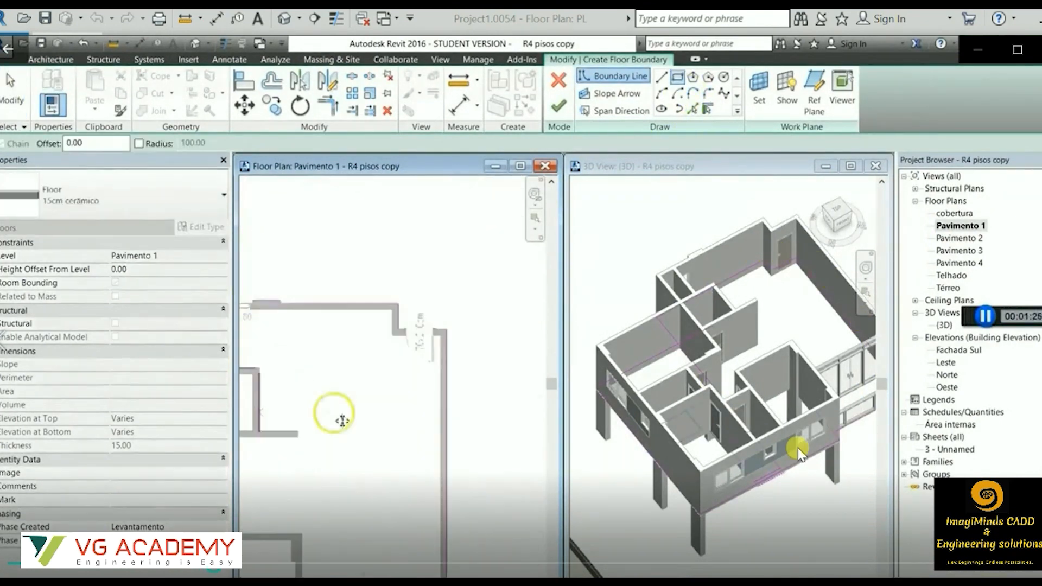
# Create the Pavimento 1 floor from a boundary along the picked walls and change its type to 15cm madeira laminada.
pyautogui.click(694, 108)
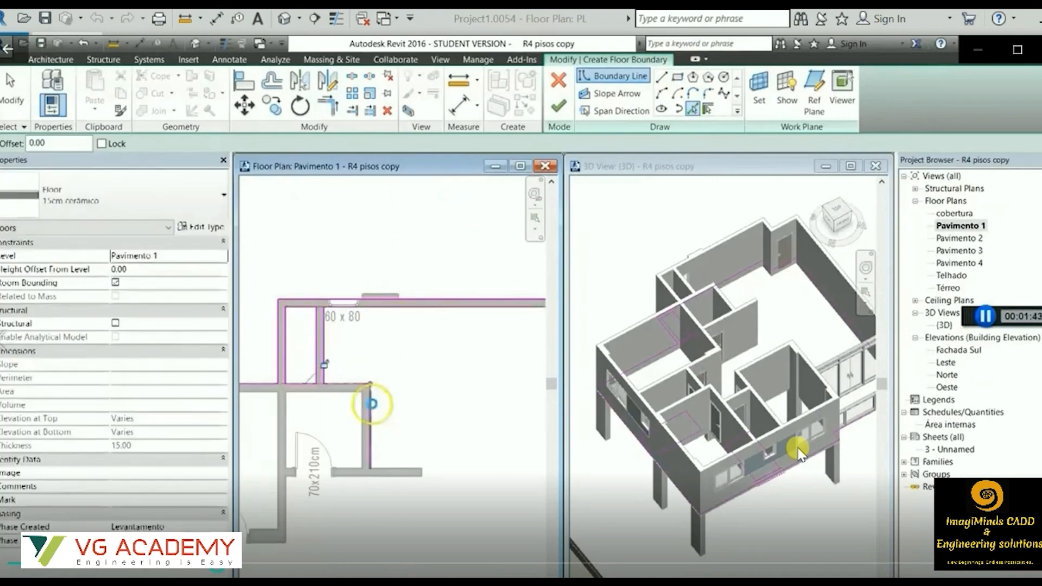
pyautogui.scroll(3, 437, 368)
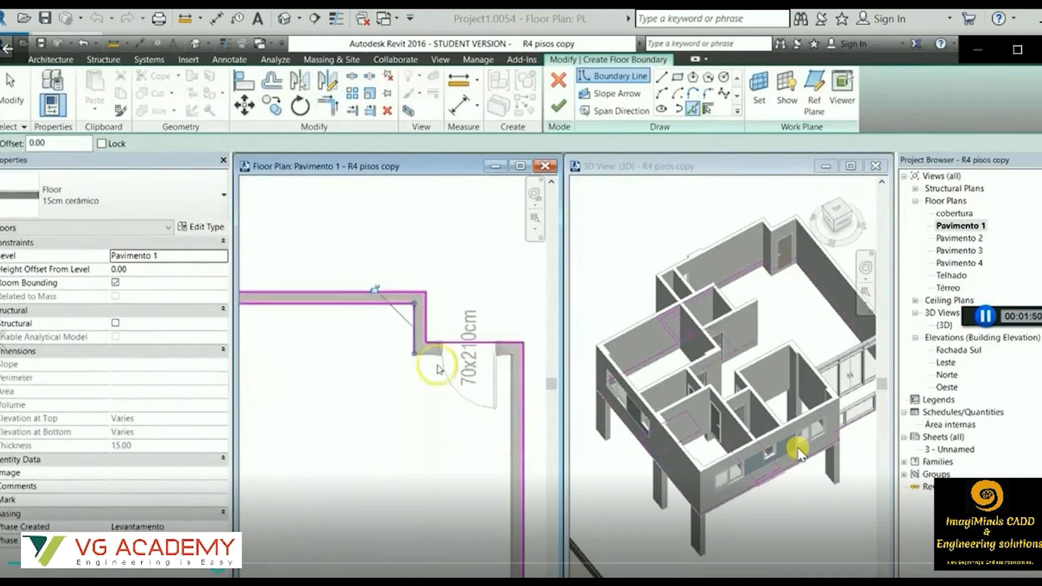
pyautogui.scroll(-3, 384, 486)
pyautogui.click(384, 486)
pyautogui.scroll(-1, 365, 367)
pyautogui.scroll(-3, 434, 348)
pyautogui.click(559, 105)
pyautogui.click(224, 195)
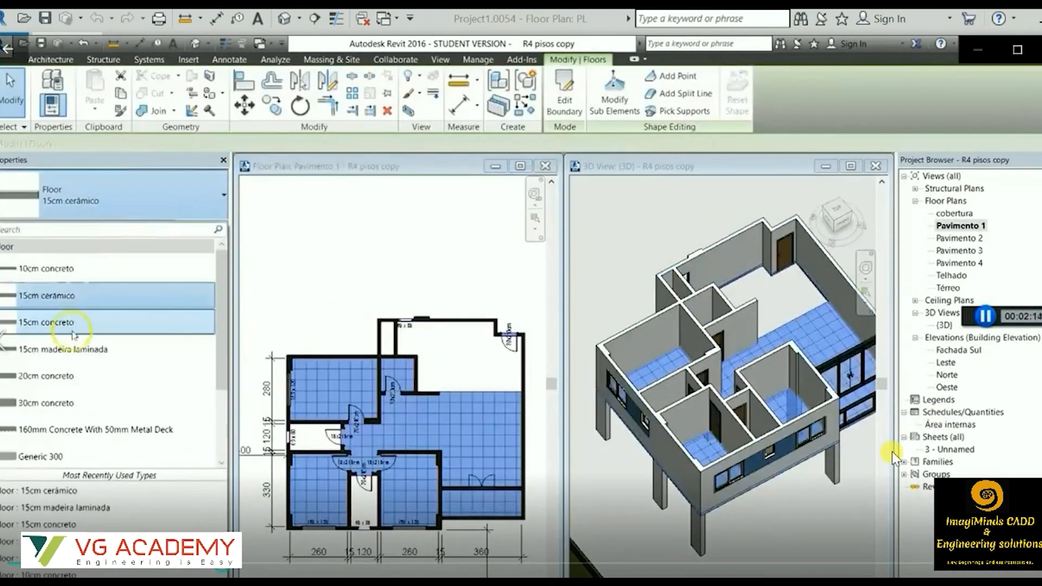
pyautogui.click(76, 349)
# Create a 15cm cerâmico floor over the bathrooms and the tiled room, picking its walls and trimming the boundary corners.
pyautogui.click(313, 84)
pyautogui.click(678, 77)
pyautogui.scroll(5, 318, 437)
pyautogui.click(694, 108)
pyautogui.scroll(-2, 425, 220)
pyautogui.click(441, 391)
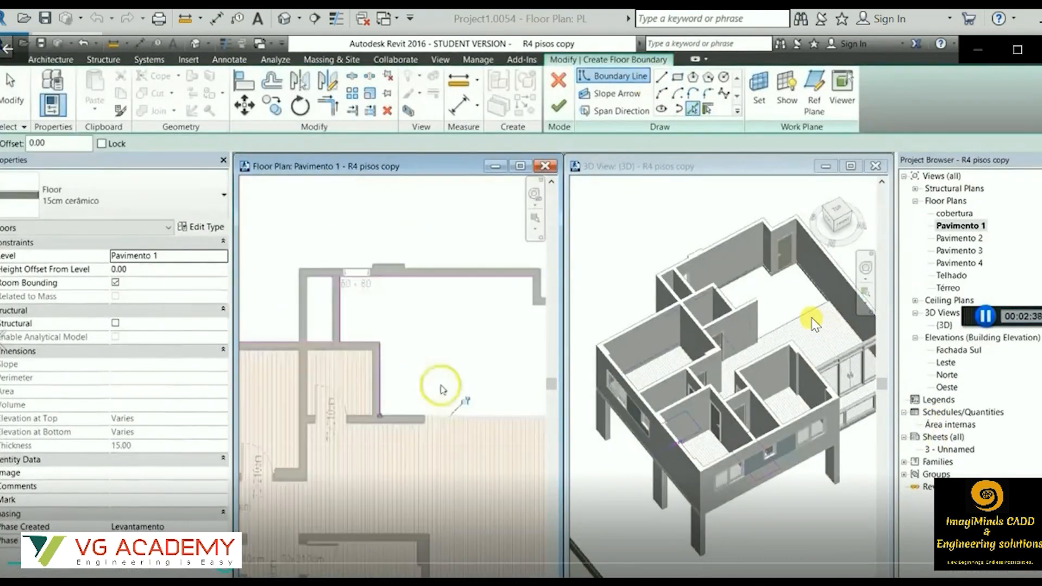
pyautogui.click(328, 106)
pyautogui.click(419, 308)
pyautogui.click(564, 113)
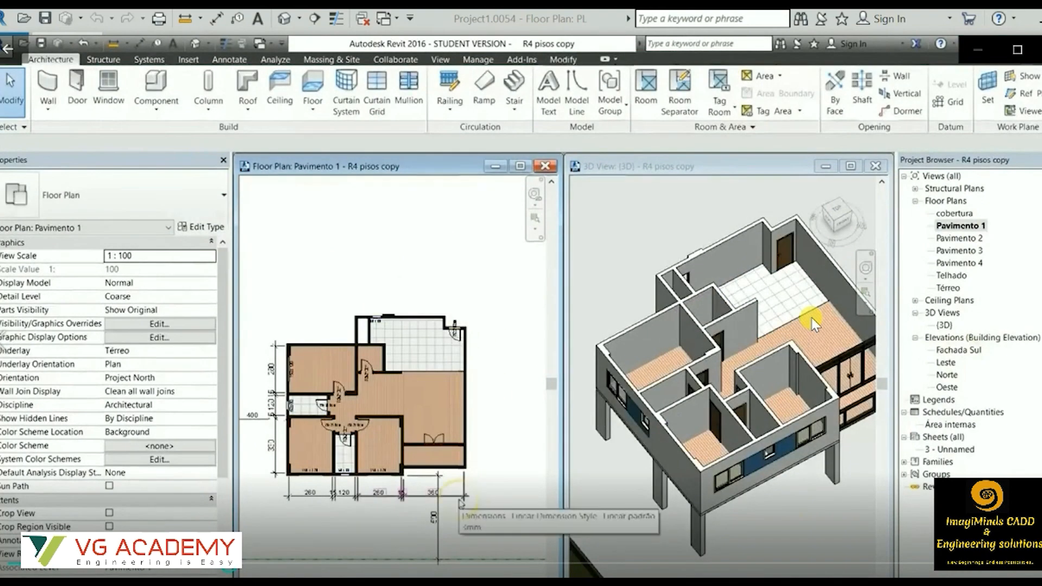
pyautogui.click(605, 313)
pyautogui.keyDown('shift'); pyautogui.moveTo(605, 313); pyautogui.dragTo(715, 437, button='middle'); pyautogui.keyUp('shift')
pyautogui.click(444, 227)
pyautogui.scroll(3, 444, 227)
pyautogui.click(507, 84)
pyautogui.scroll(2, 428, 305)
pyautogui.click(462, 303)
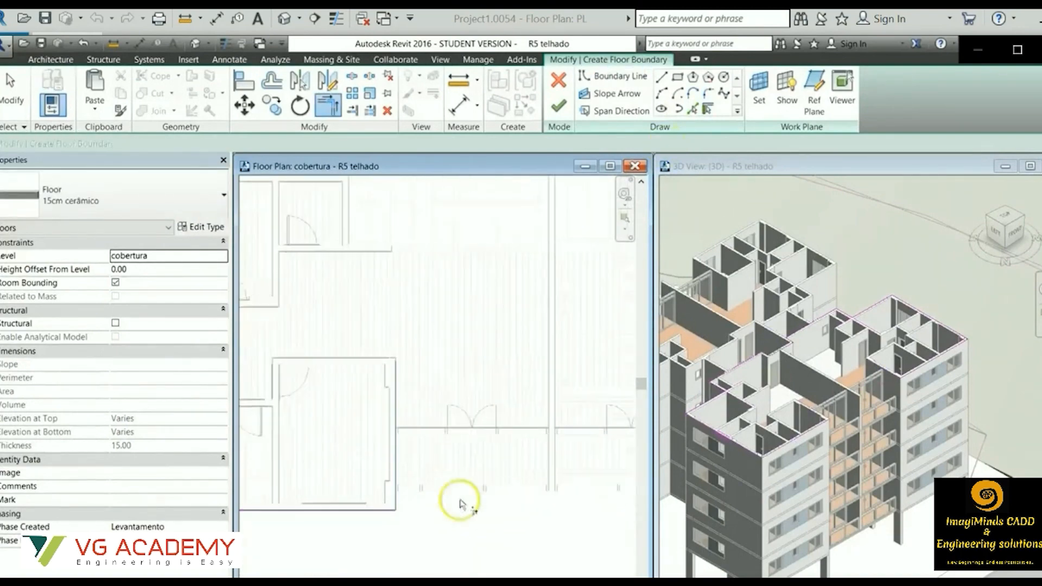
# Draw 15cm parapet walls with unconnected height 120 around the cobertura slab, using Finish Face: Exterior as location line.
pyautogui.click(155, 338)
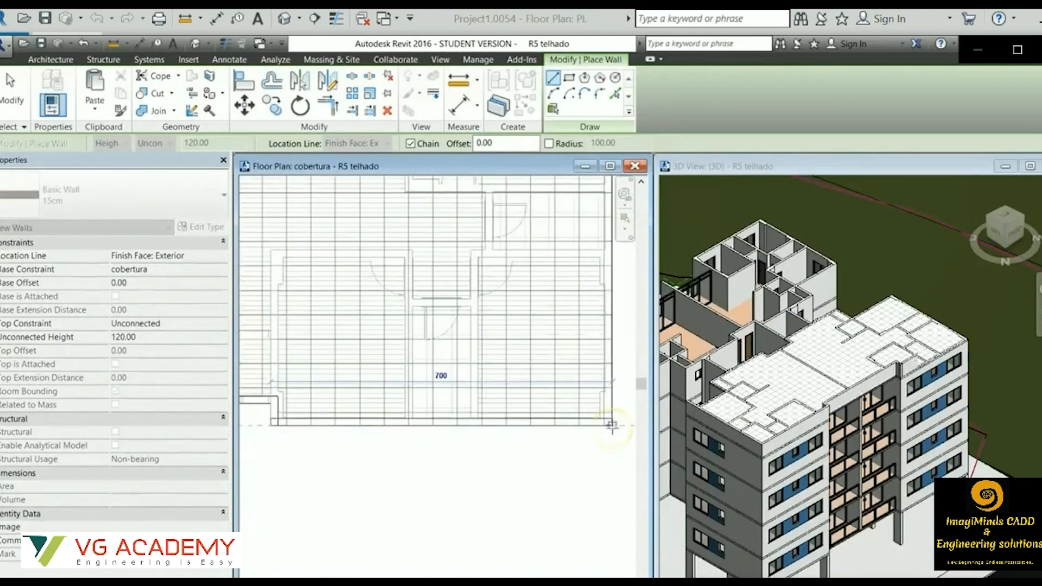
pyautogui.click(612, 426)
pyautogui.click(473, 360)
pyautogui.click(426, 272)
pyautogui.click(463, 366)
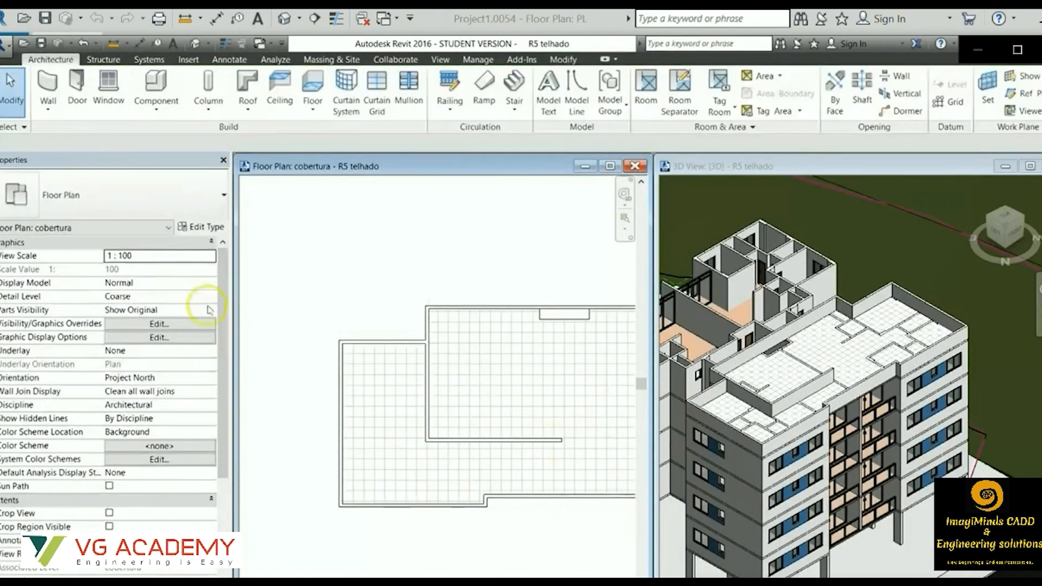
# Change the top constraint of the new penthouse walls on cobertura from Unconnected to a level.
pyautogui.click(384, 384)
pyautogui.click(160, 323)
pyautogui.click(141, 358)
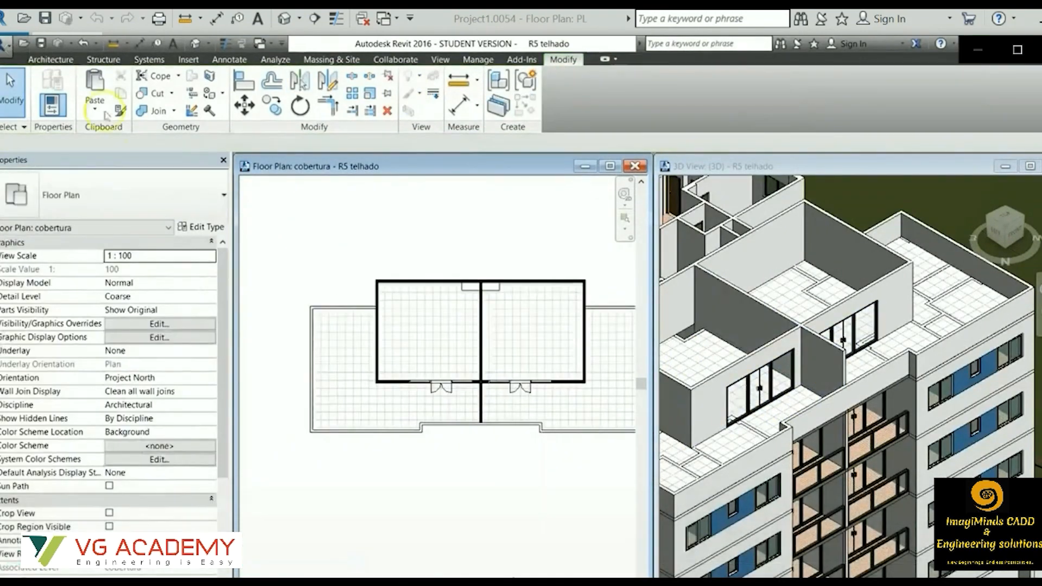
# Sketch the Telhado floor boundary offset from the penthouse walls and trim its lines into closed corners.
pyautogui.doubleClick(70, 144)
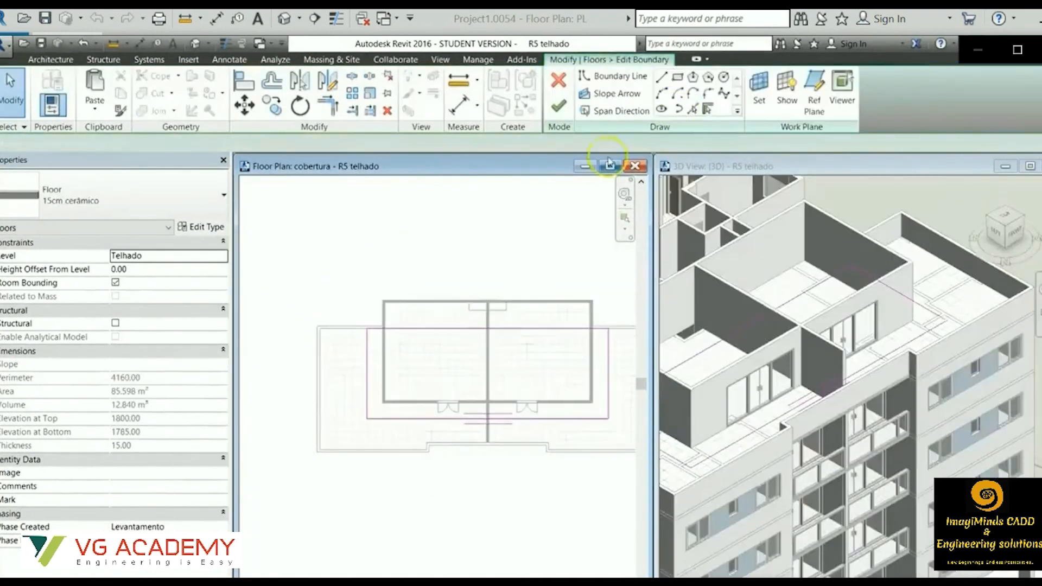
pyautogui.click(708, 109)
pyautogui.scroll(2, 559, 329)
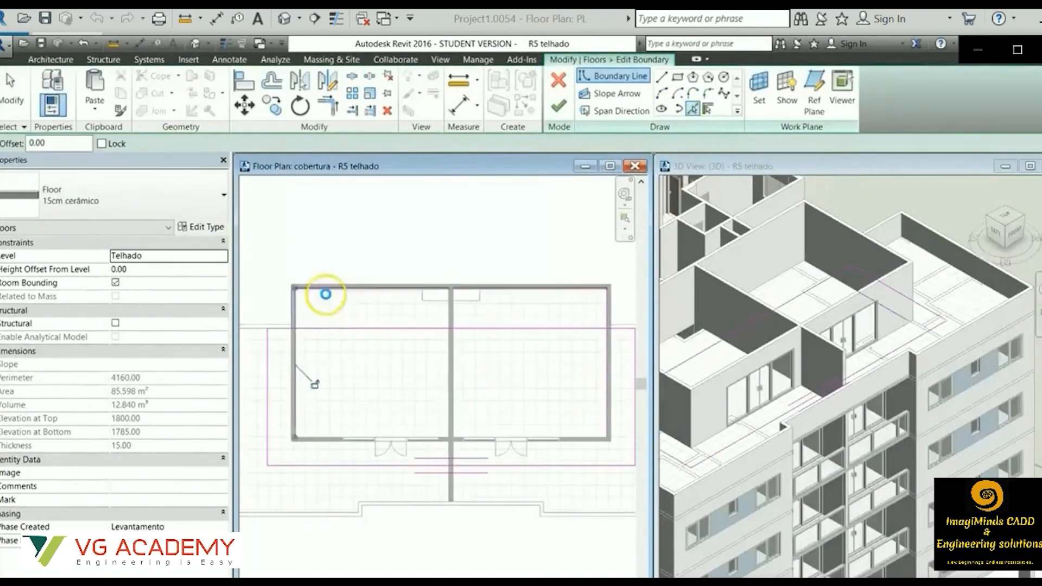
pyautogui.click(328, 105)
pyautogui.moveTo(622, 340); pyautogui.dragTo(559, 349, button='middle')
pyautogui.scroll(-2, 559, 349)
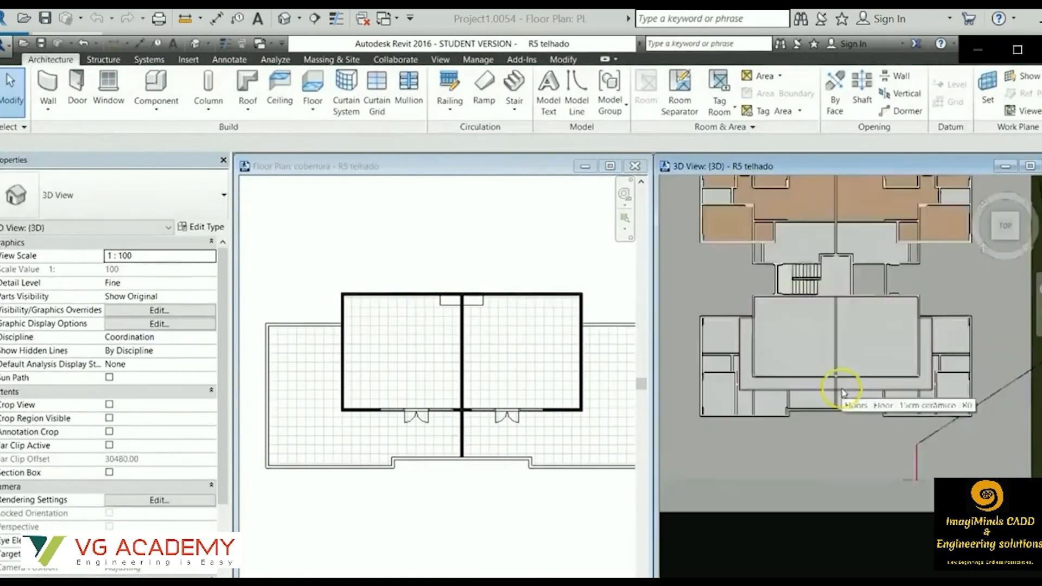
# Configure a 15cm basic wall on Telhado with base offset -15 and unconnected height 50.
pyautogui.click(114, 196)
pyautogui.click(82, 262)
pyautogui.click(152, 283)
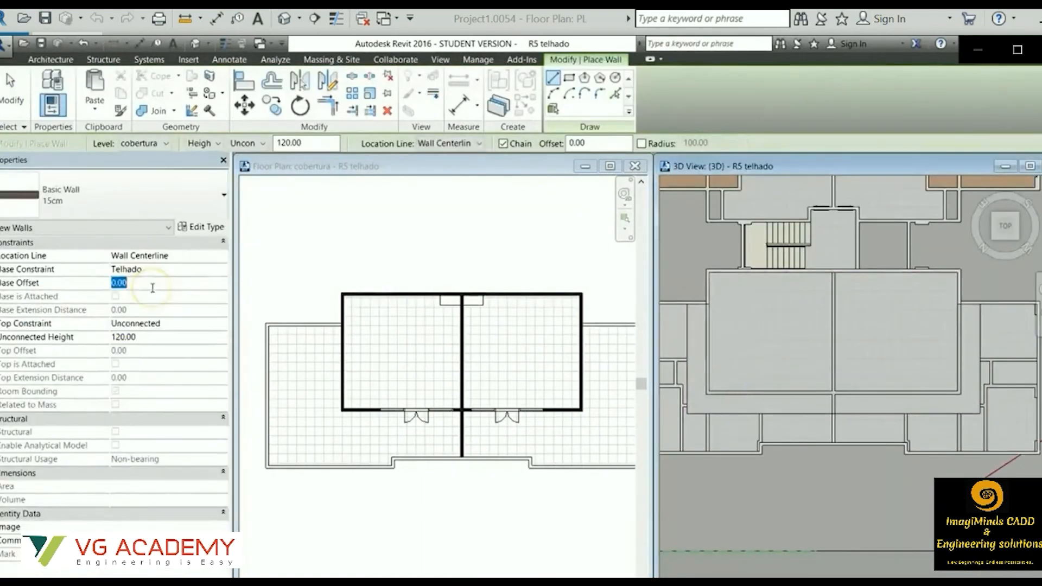
pyautogui.write('-15')
pyautogui.click(179, 338)
pyautogui.write('50')
# Draw the low edge walls around the Telhado slab with the location line set to Finish Face: Exterior.
pyautogui.scroll(4, 673, 353)
pyautogui.click(718, 221)
pyautogui.click(461, 144)
pyautogui.click(717, 220)
pyautogui.click(718, 510)
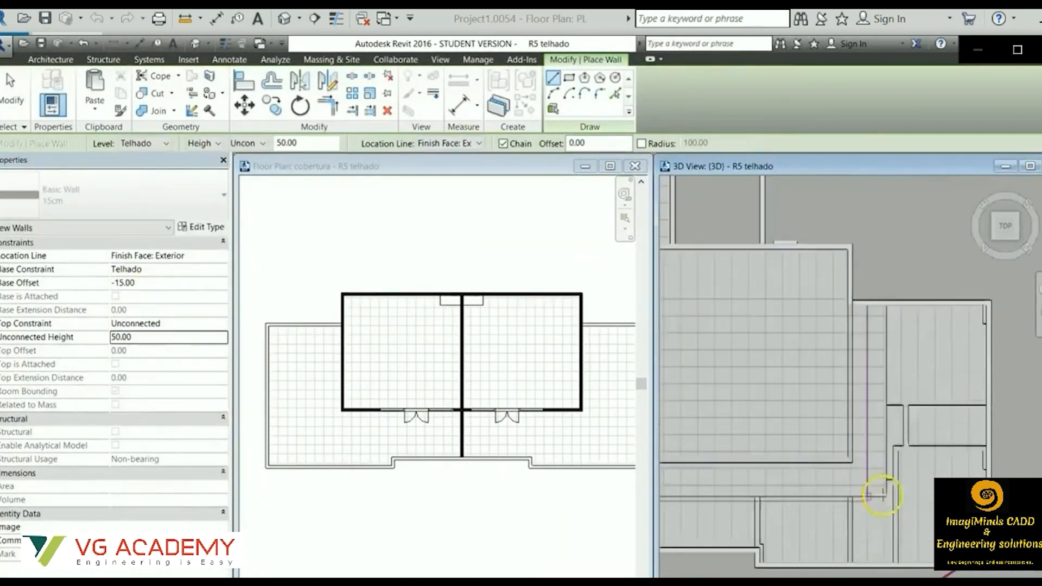
pyautogui.click(887, 495)
pyautogui.click(887, 300)
pyautogui.press('Escape')
pyautogui.press('Escape')
# Raise the two stairwell walls by changing their top constraint and setting the top offset to 350.
pyautogui.keyDown('shift'); pyautogui.moveTo(824, 302); pyautogui.dragTo(842, 320, button='middle'); pyautogui.keyUp('shift')
pyautogui.click(846, 418)
pyautogui.click(1009, 221)
pyautogui.click(901, 307)
pyautogui.keyDown('ctrl'); pyautogui.click(756, 309); pyautogui.keyUp('ctrl')
pyautogui.click(211, 324)
pyautogui.click(168, 380)
pyautogui.click(158, 351)
pyautogui.write('350')
pyautogui.keyDown('shift'); pyautogui.moveTo(824, 373); pyautogui.dragTo(782, 387, button='middle'); pyautogui.keyUp('shift')
pyautogui.press('Escape')
# Draw 50-high edge walls along the slab's extension over the stairwell in the top view.
pyautogui.click(781, 388)
pyautogui.click(1007, 221)
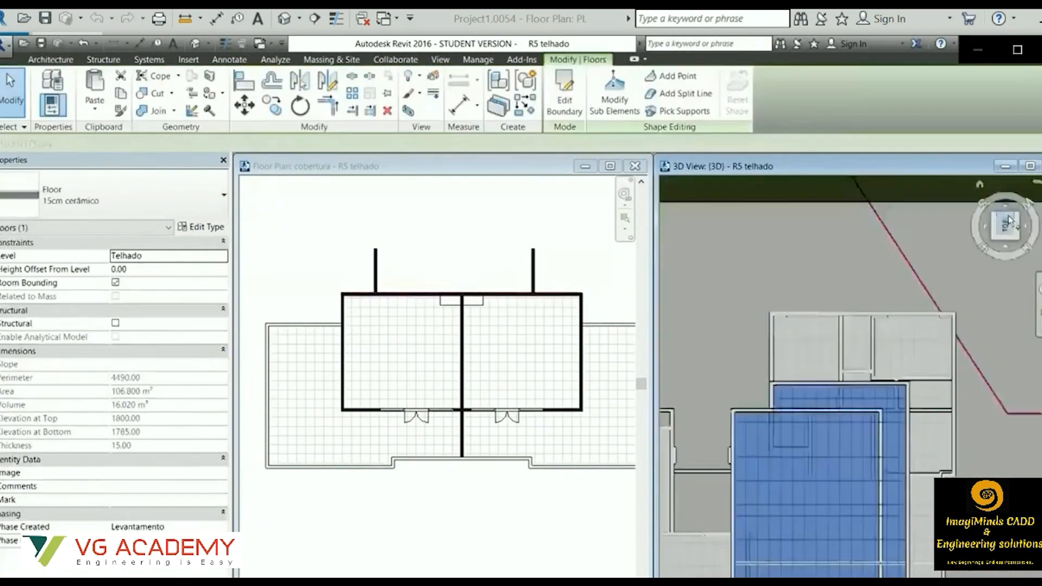
pyautogui.press('Escape')
pyautogui.scroll(4, 821, 507)
pyautogui.press('w')
pyautogui.press('a')
pyautogui.scroll(3, 821, 489)
pyautogui.click(837, 468)
pyautogui.click(701, 468)
pyautogui.click(700, 318)
pyautogui.press('Escape')
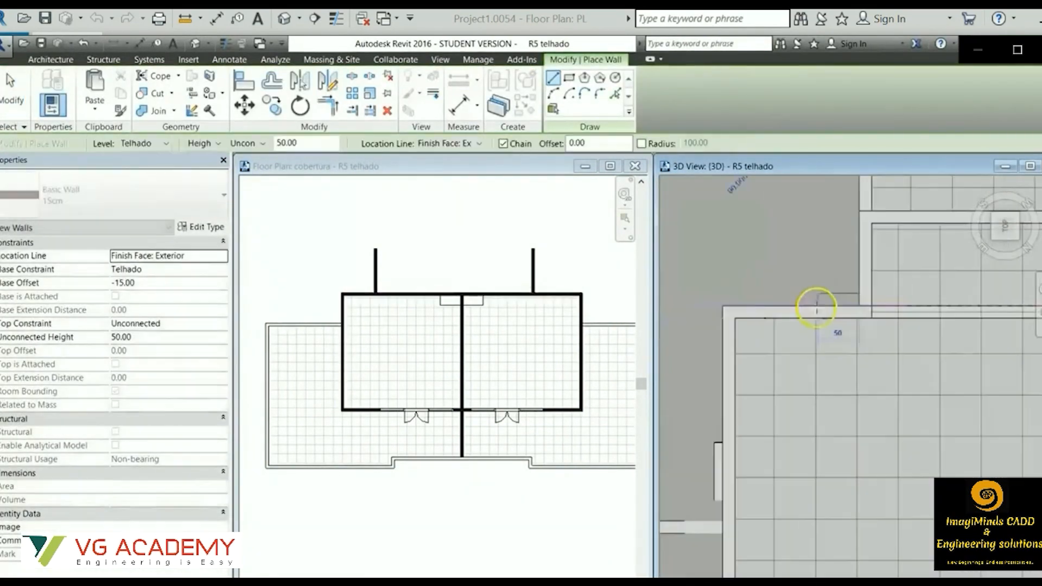
# Continue the 50-high edge walls around the adjacent outer corner of the main roof slab.
pyautogui.click(871, 307)
pyautogui.click(725, 307)
pyautogui.click(726, 521)
pyautogui.press('Escape')
pyautogui.scroll(-4, 740, 524)
# Draw a wall along the slab edge beside the stairwell with base offset 0 and unconnected height 300.
pyautogui.click(176, 283)
pyautogui.write('0')
pyautogui.click(169, 337)
pyautogui.write('200')
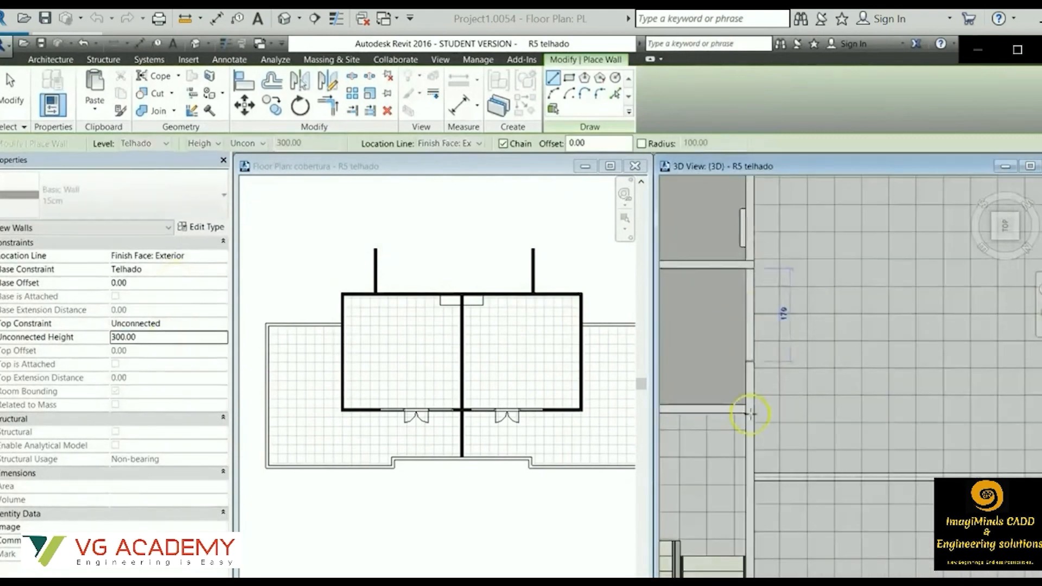
pyautogui.click(752, 414)
pyautogui.press('Escape')
# Align the new 300-high wall with the adjoining wall in the 3D view.
pyautogui.keyDown('shift'); pyautogui.moveTo(762, 405); pyautogui.dragTo(872, 358, button='middle'); pyautogui.keyUp('shift')
pyautogui.press('a')
pyautogui.press('l')
pyautogui.click(873, 357)
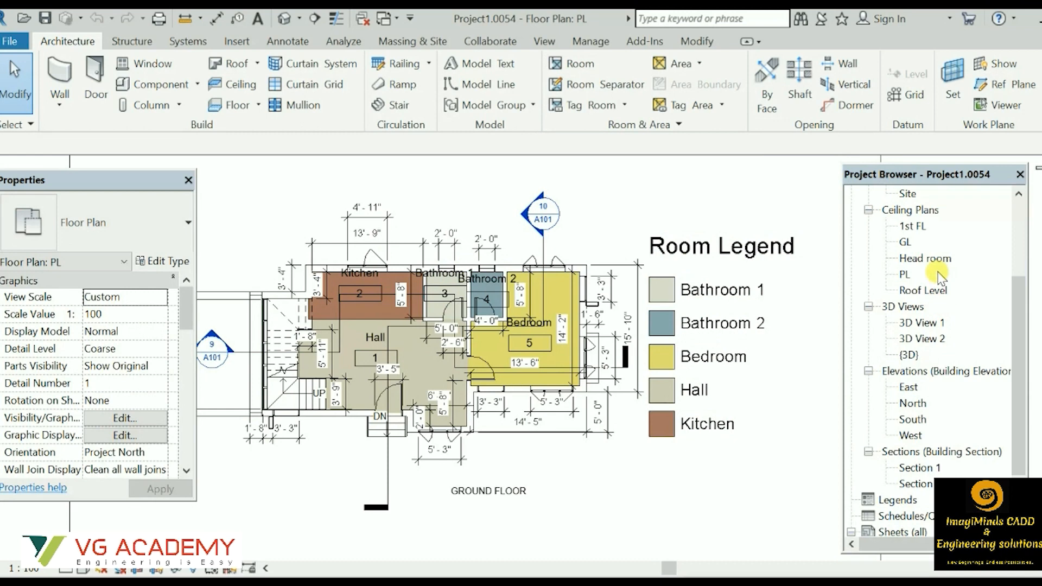
# Open the 1st FL floor plan of Project1.0054.
pyautogui.scroll(3, 913, 229)
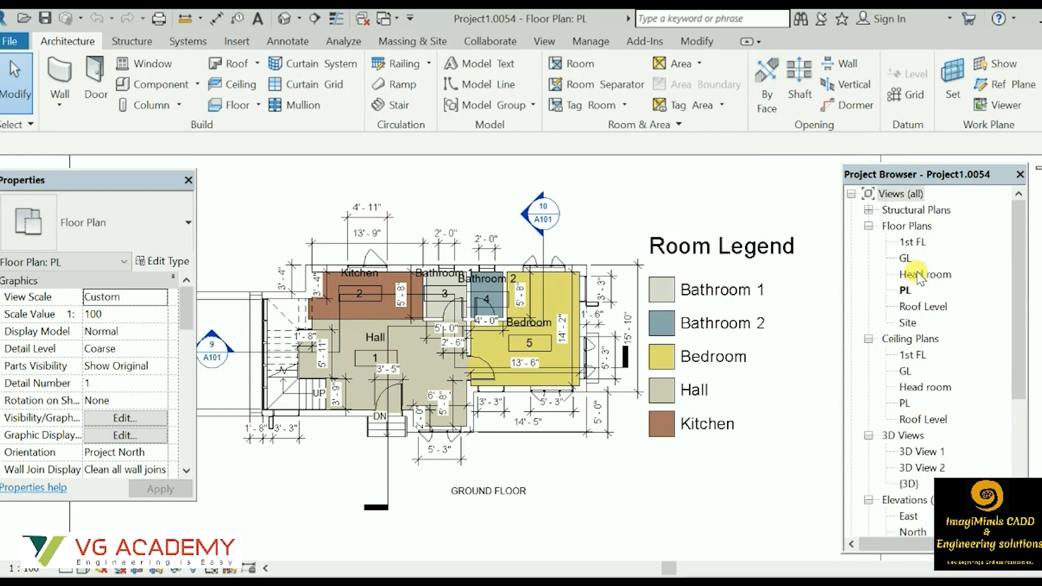
pyautogui.doubleClick(912, 244)
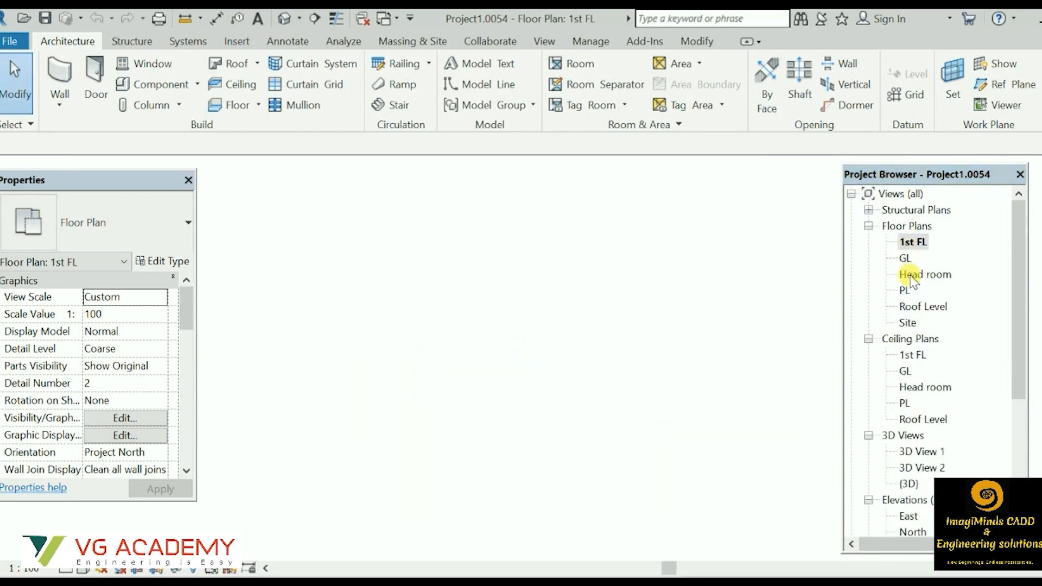
# Start a new schedule for the Rooms category from the 1st FL floor plan.
pyautogui.moveTo(536, 299); pyautogui.dragTo(782, 370, button='middle')
pyautogui.scroll(4, 545, 302)
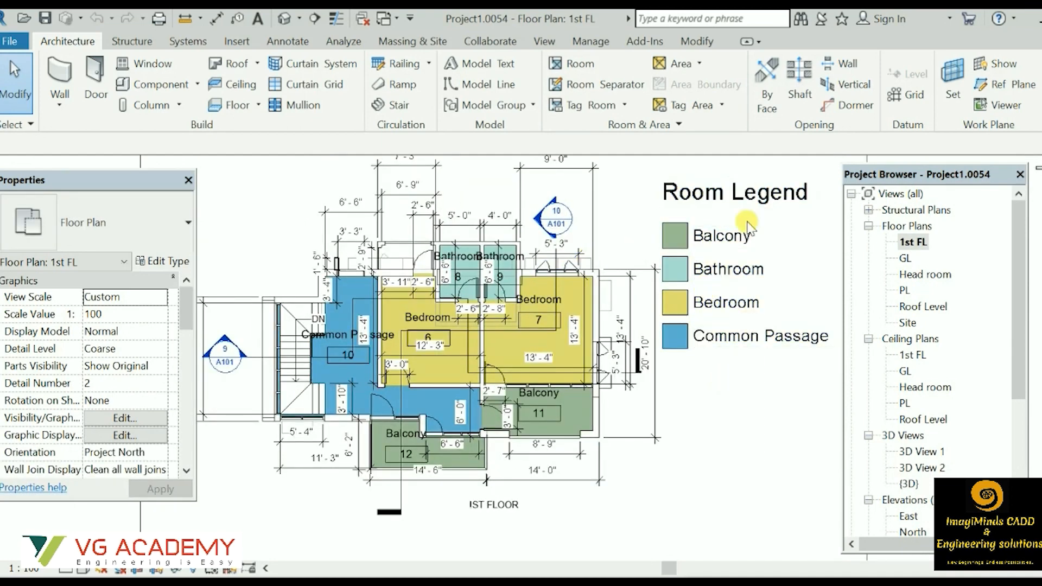
pyautogui.click(540, 41)
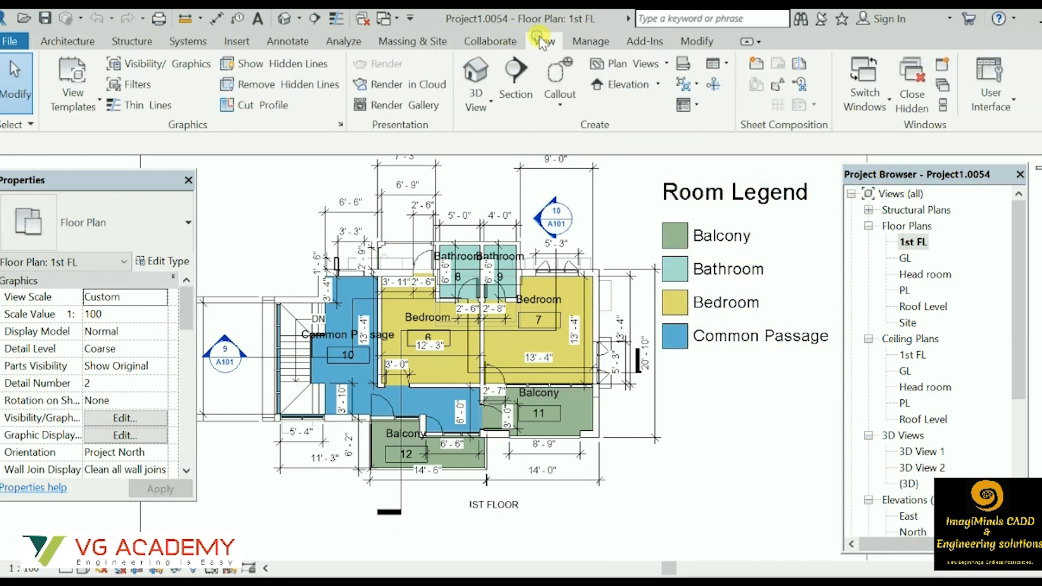
pyautogui.click(728, 70)
pyautogui.click(767, 98)
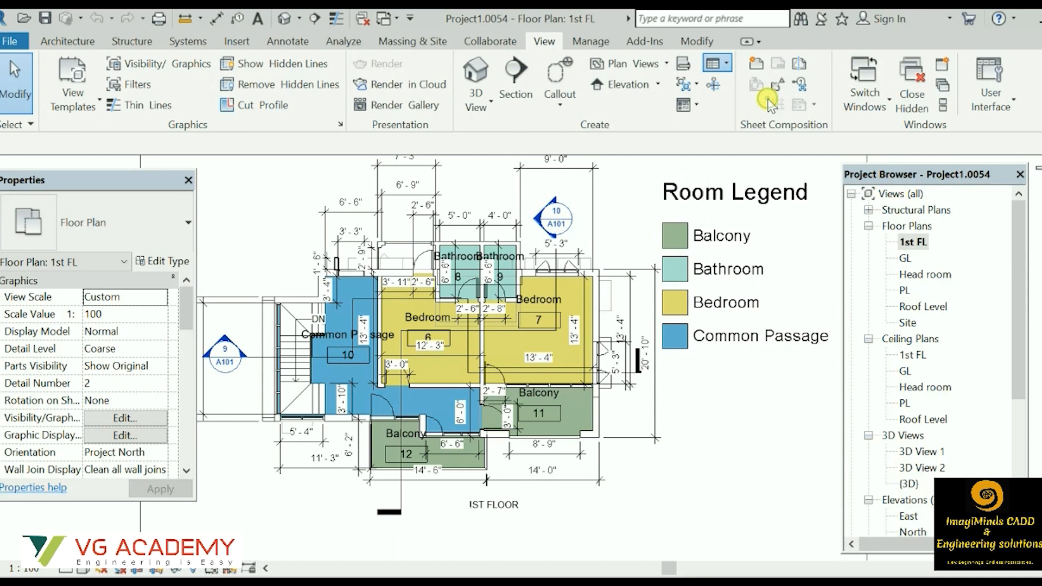
pyautogui.scroll(-1, 424, 281)
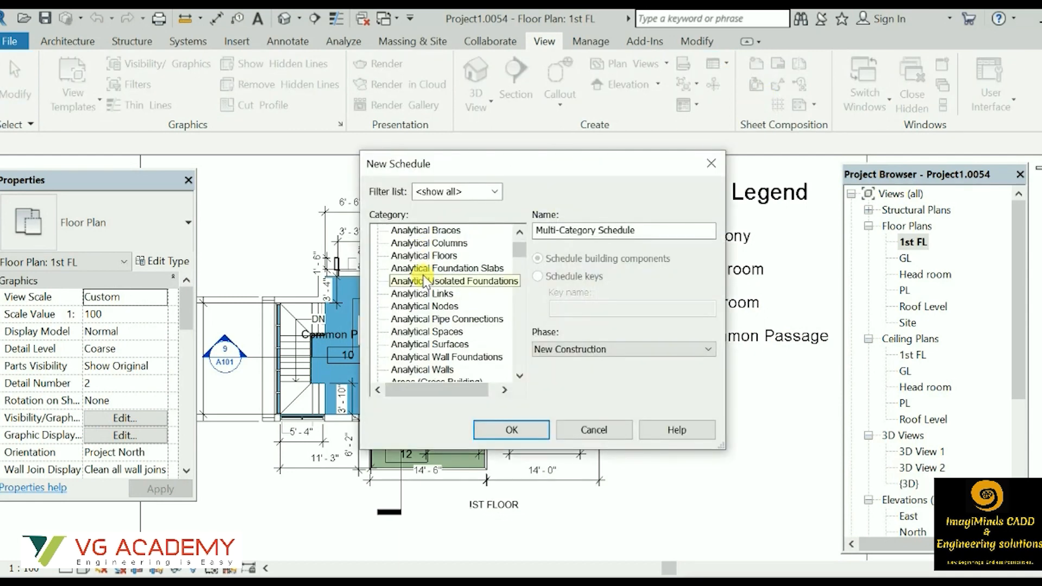
pyautogui.scroll(-8, 426, 281)
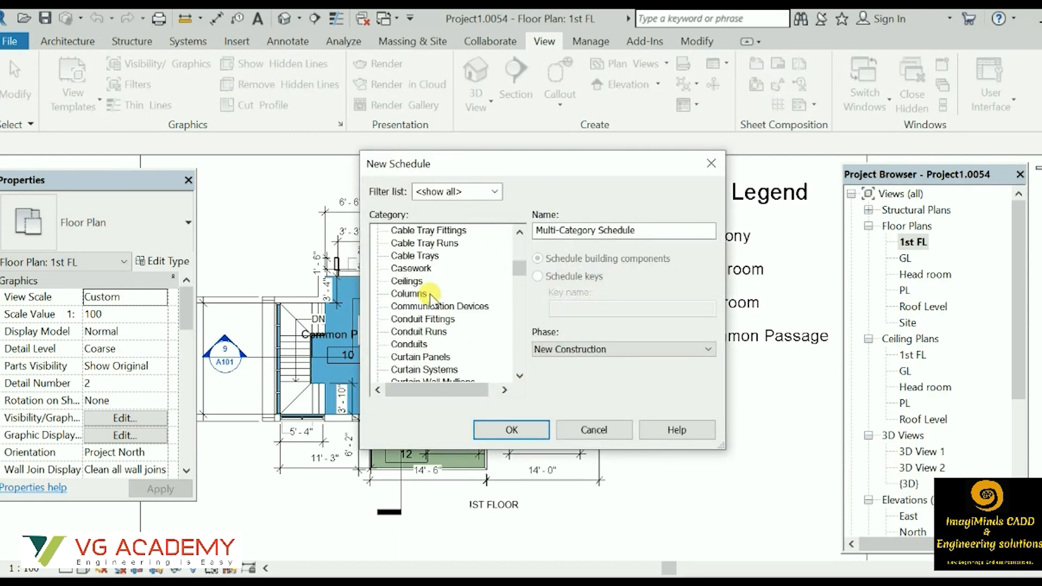
pyautogui.scroll(-12, 430, 298)
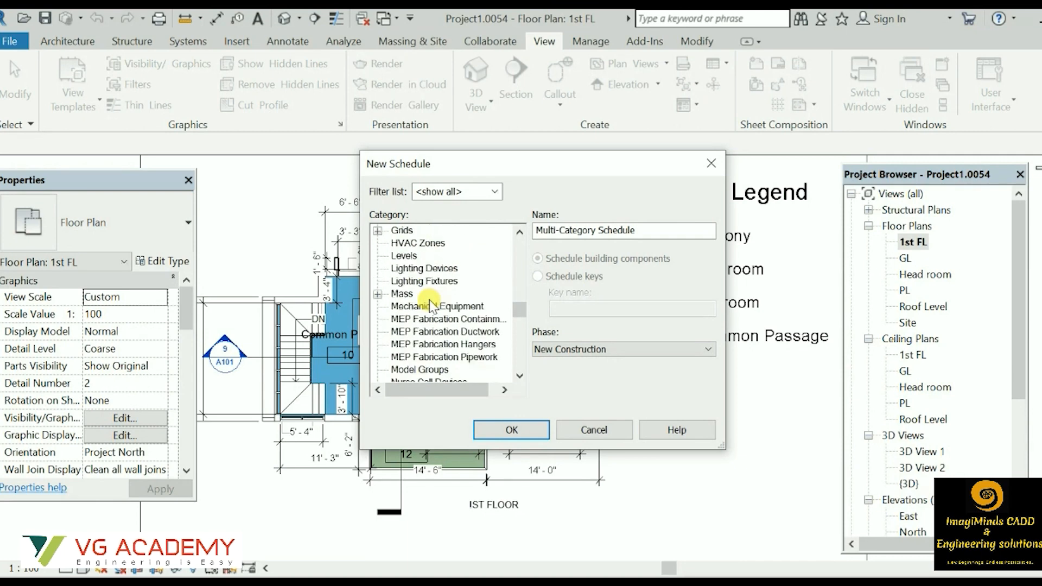
pyautogui.scroll(-4, 432, 305)
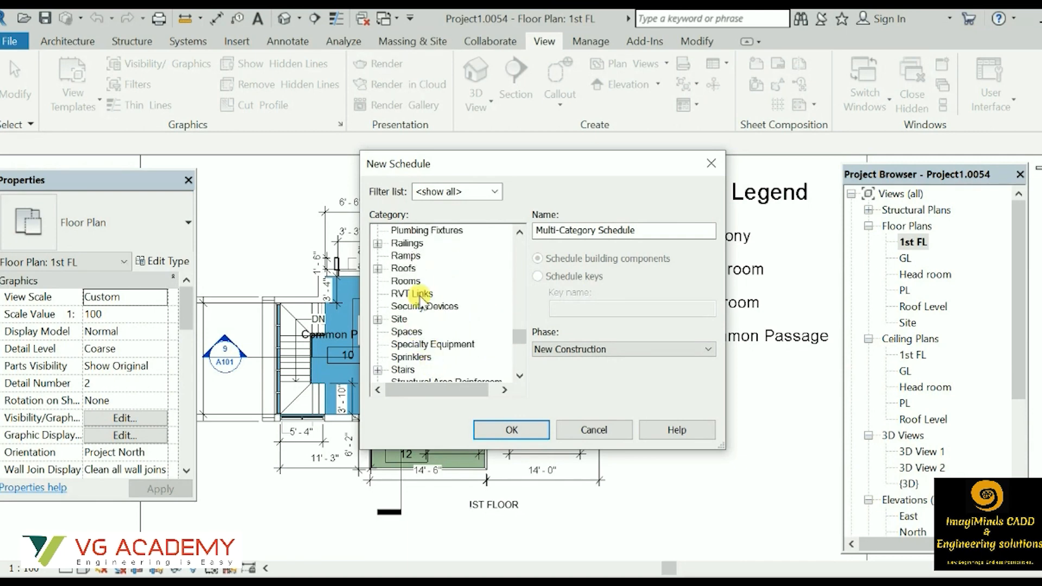
pyautogui.doubleClick(408, 282)
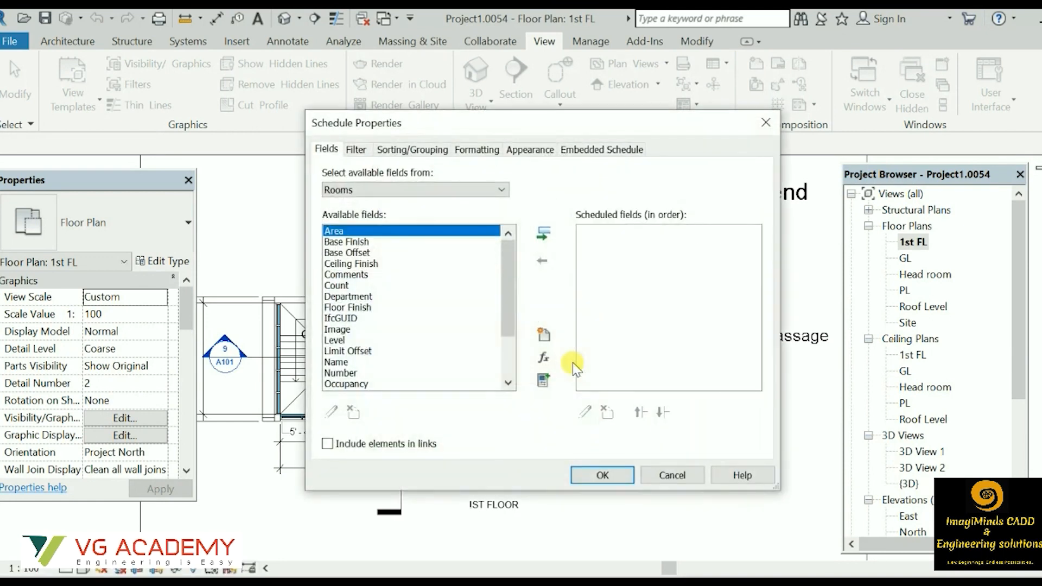
# Add the Area and Name fields, create the room schedule and move the Properties palette off the table.
pyautogui.click(543, 235)
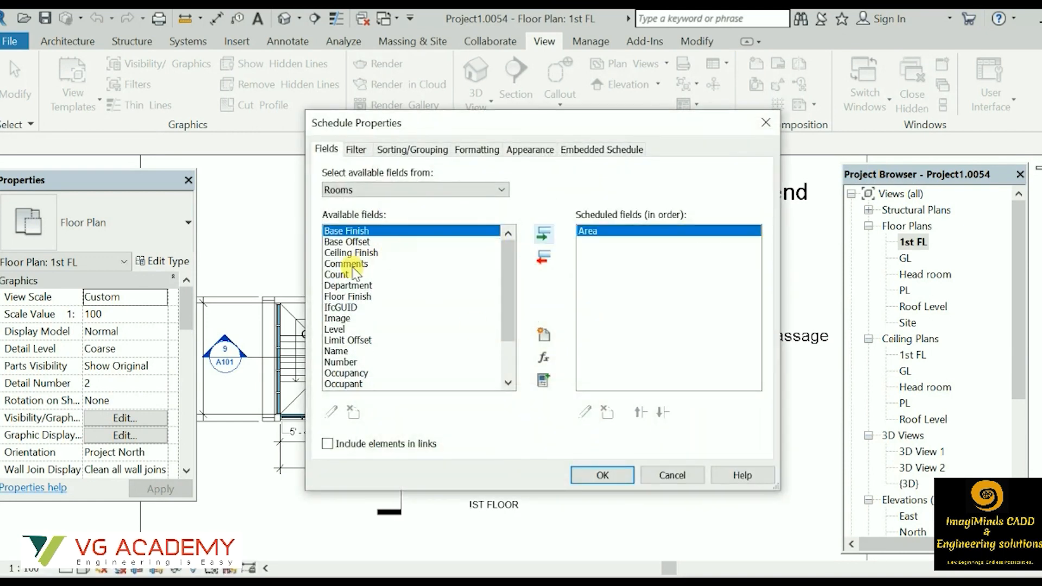
pyautogui.scroll(-2, 356, 271)
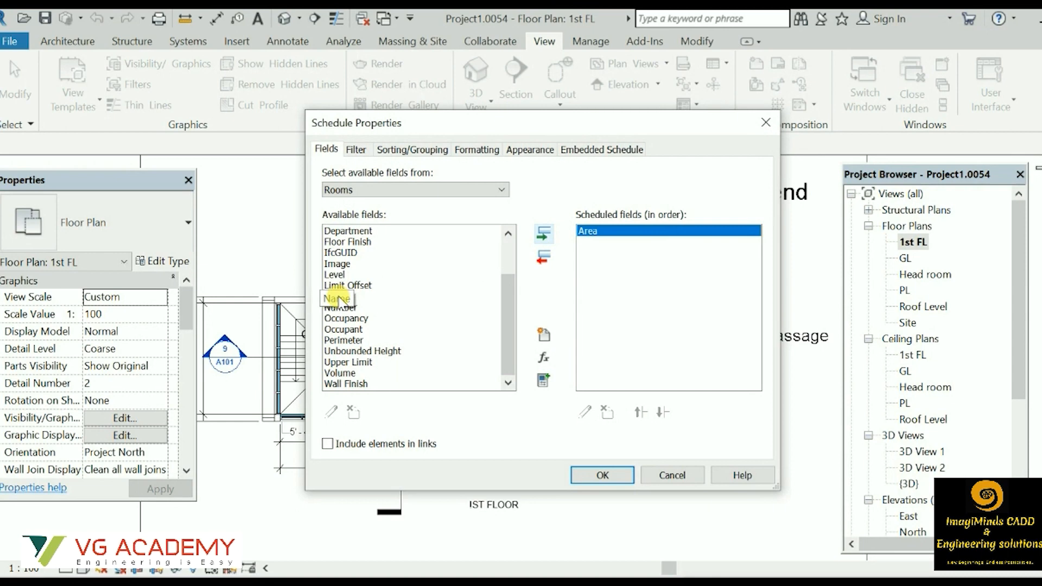
pyautogui.click(337, 298)
pyautogui.click(543, 234)
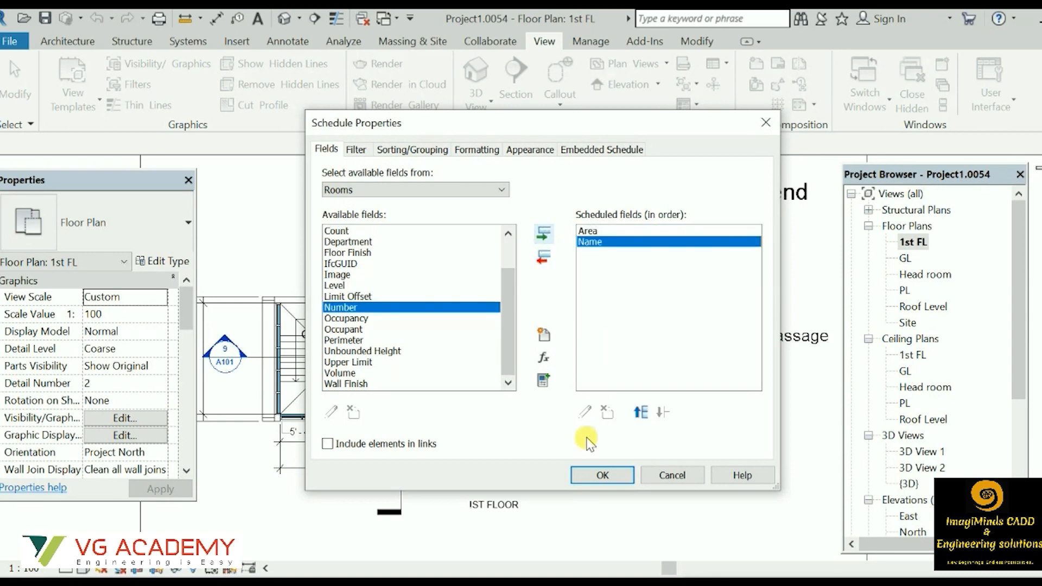
pyautogui.click(601, 475)
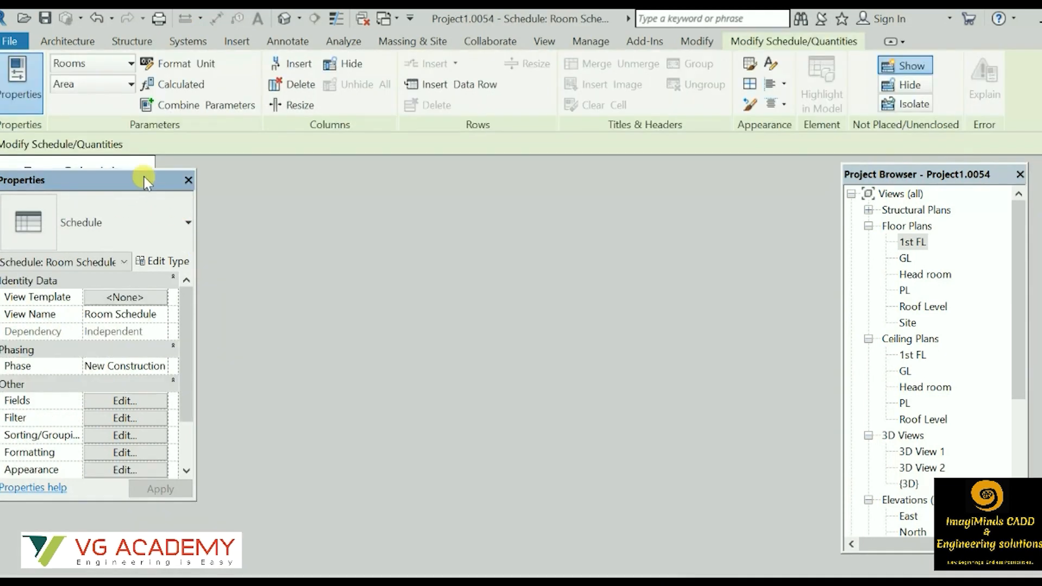
pyautogui.moveTo(86, 175); pyautogui.dragTo(381, 185)
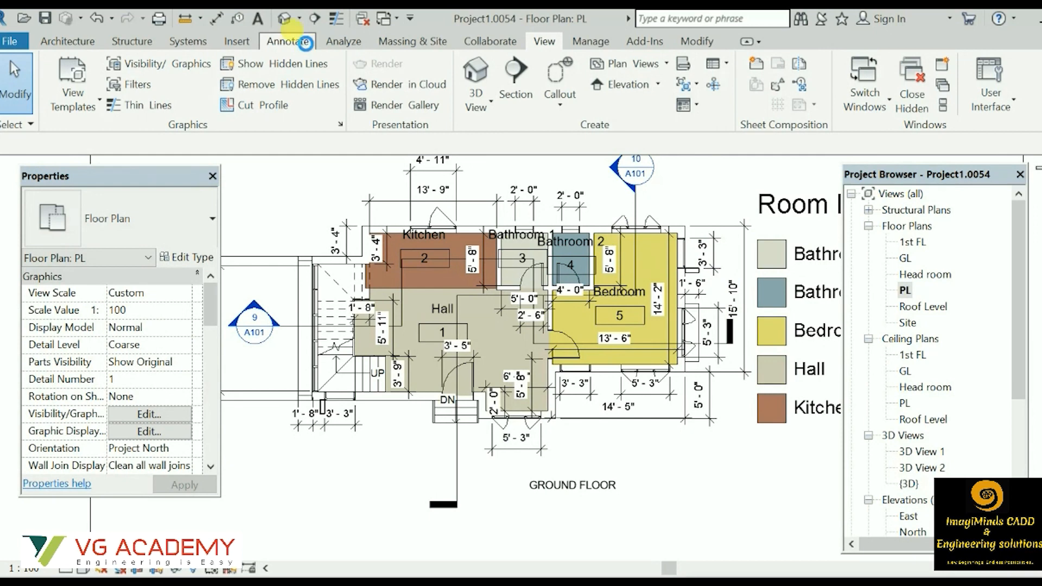
# Tag all untagged doors and windows in the PL floor plan, using M_Door Tag and M_Window Tag.
pyautogui.click(305, 42)
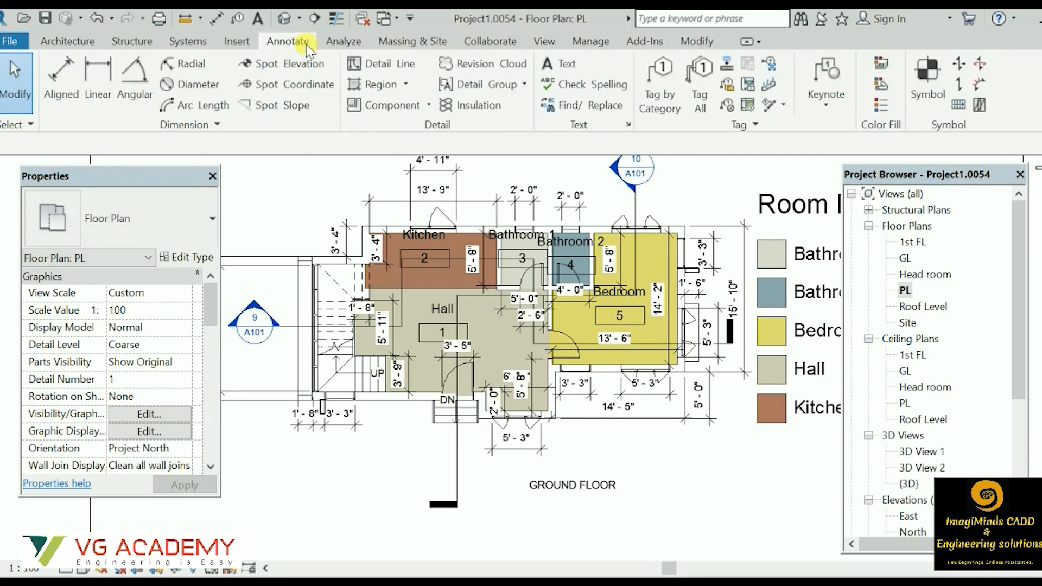
pyautogui.click(709, 87)
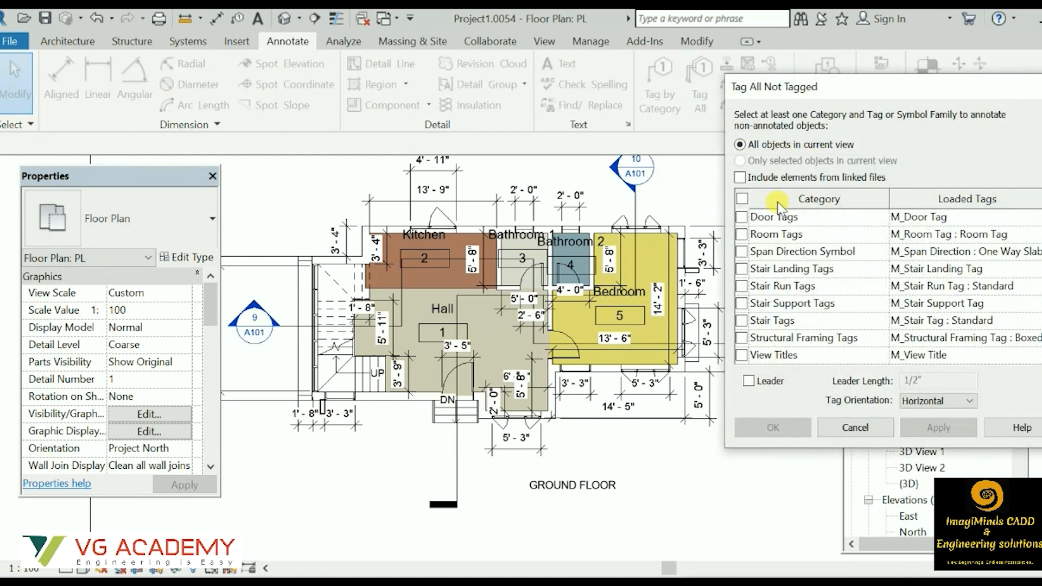
pyautogui.click(742, 218)
pyautogui.scroll(-2, 758, 293)
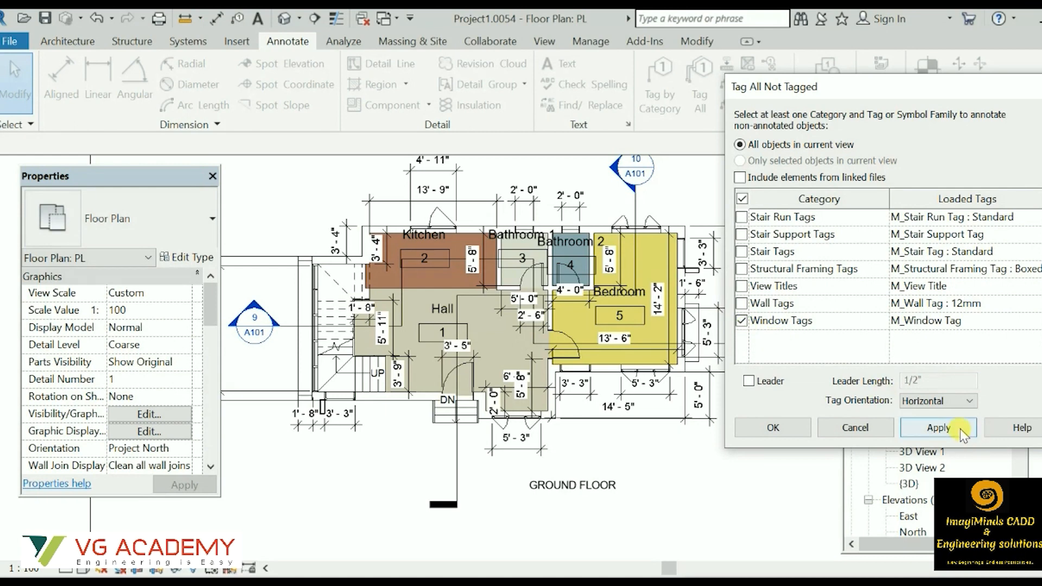
pyautogui.click(939, 428)
pyautogui.click(774, 427)
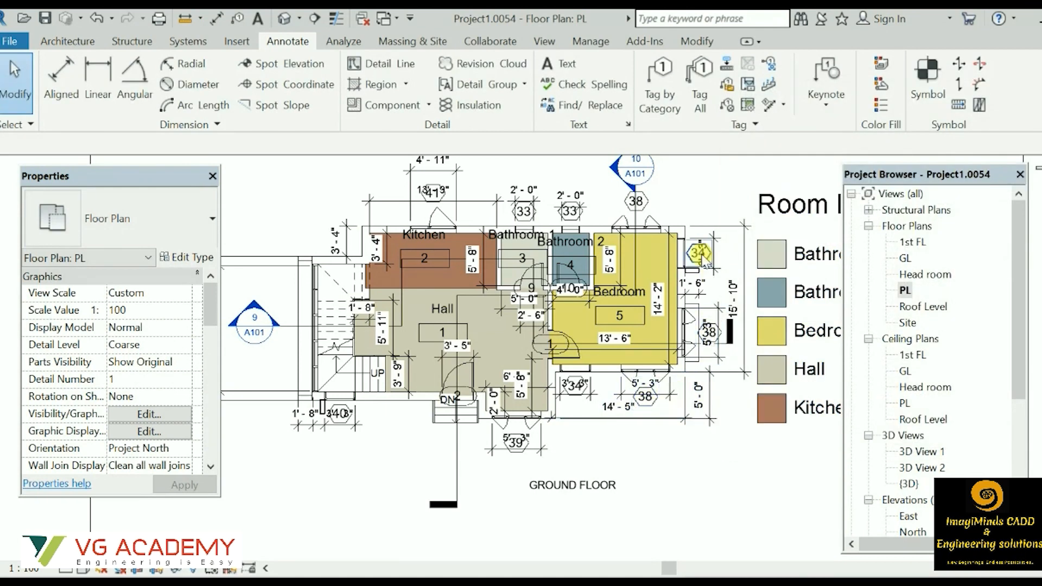
pyautogui.scroll(2, 511, 437)
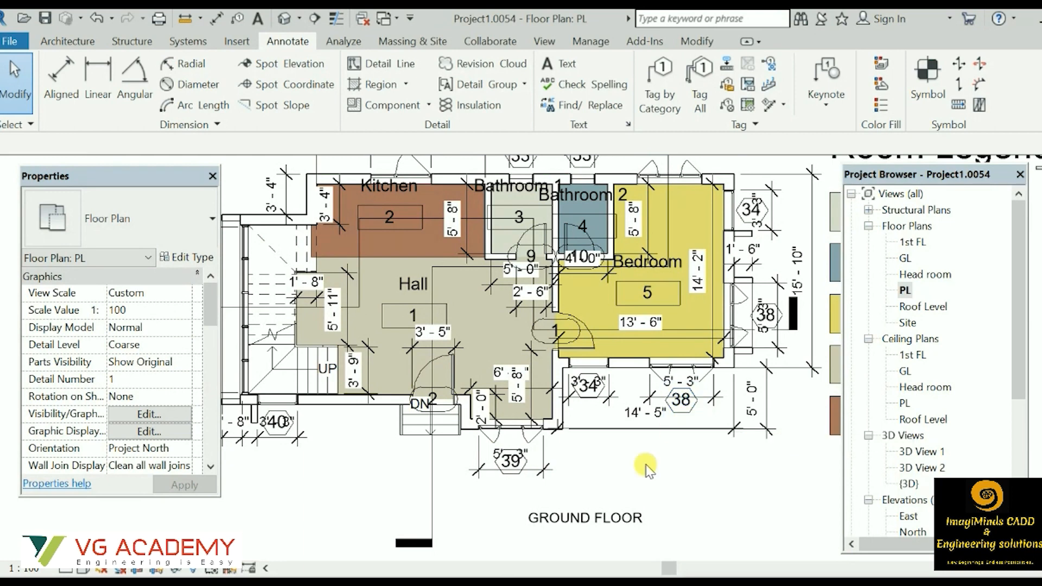
# Start a new building-component schedule for the Doors category, named Door Schedule, with phase New Construction.
pyautogui.click(553, 43)
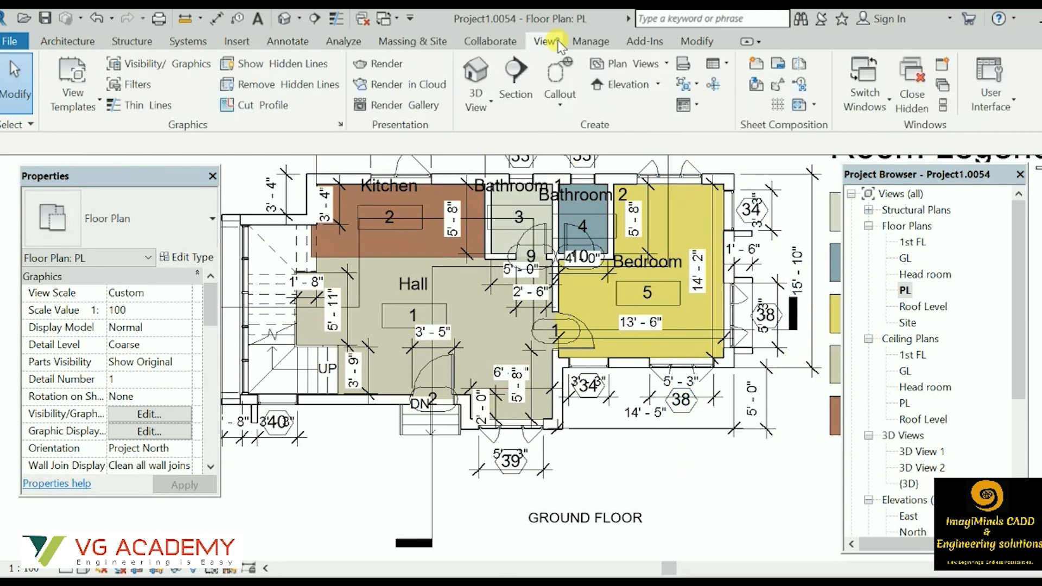
pyautogui.click(727, 65)
pyautogui.click(752, 89)
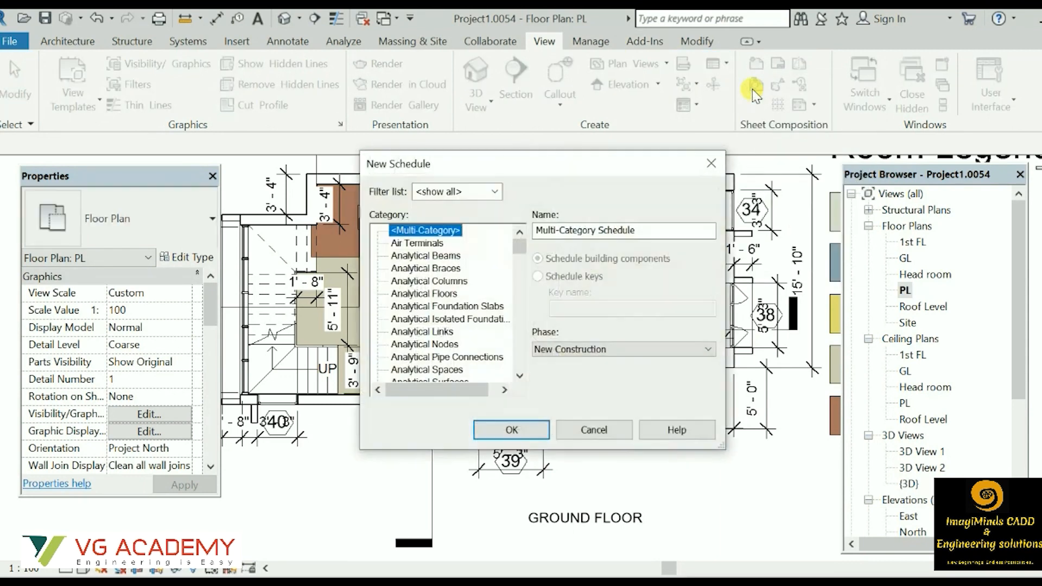
pyautogui.scroll(-4, 423, 270)
pyautogui.scroll(-6, 424, 270)
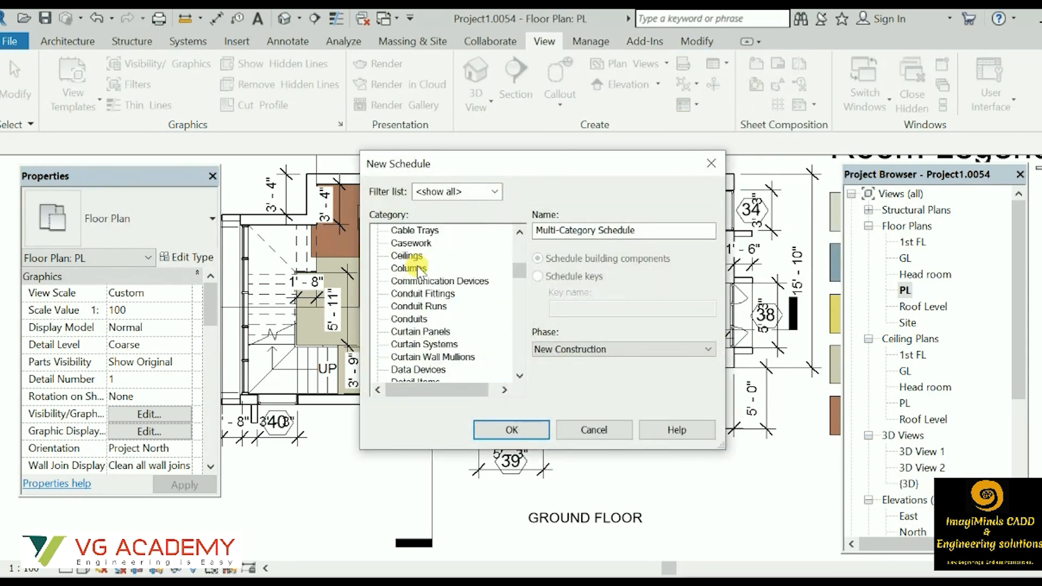
pyautogui.scroll(1, 414, 283)
pyautogui.scroll(-4, 413, 281)
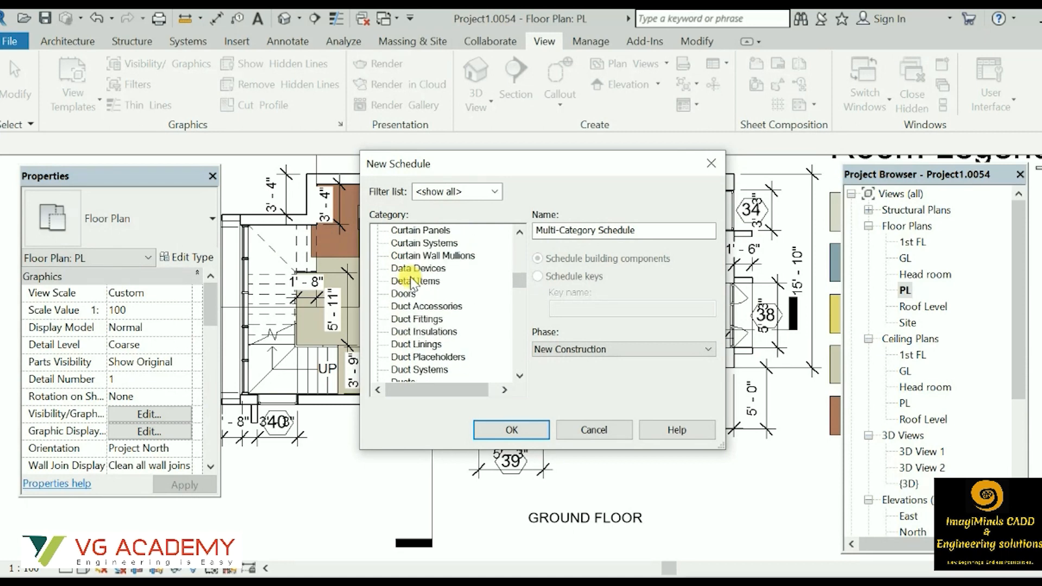
pyautogui.scroll(1, 432, 275)
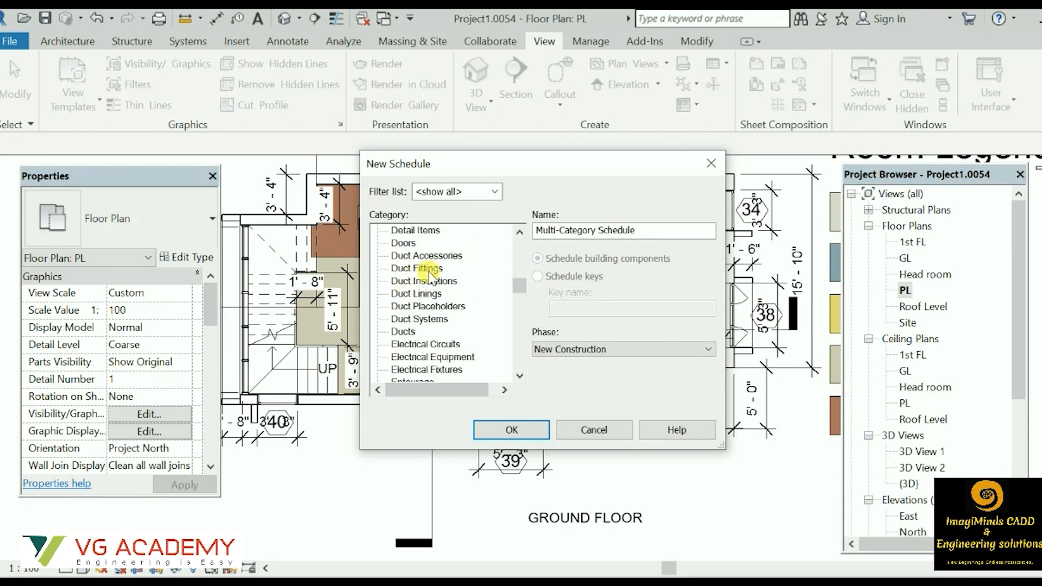
pyautogui.click(402, 244)
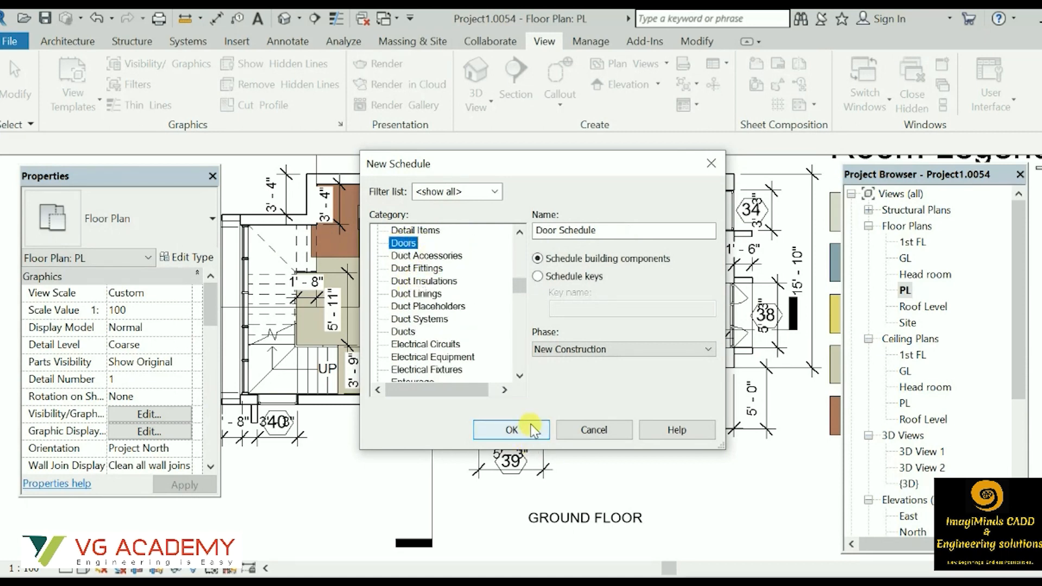
pyautogui.click(531, 428)
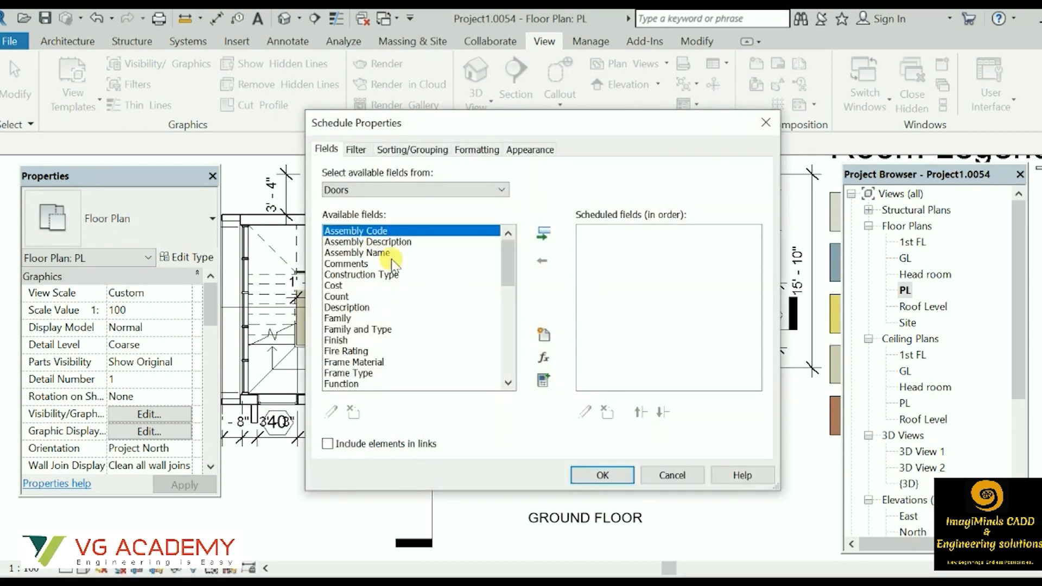
# Add the Head Height, Height, Width and Mark fields, create the door schedule and move the Properties palette off the table.
pyautogui.scroll(-2, 348, 280)
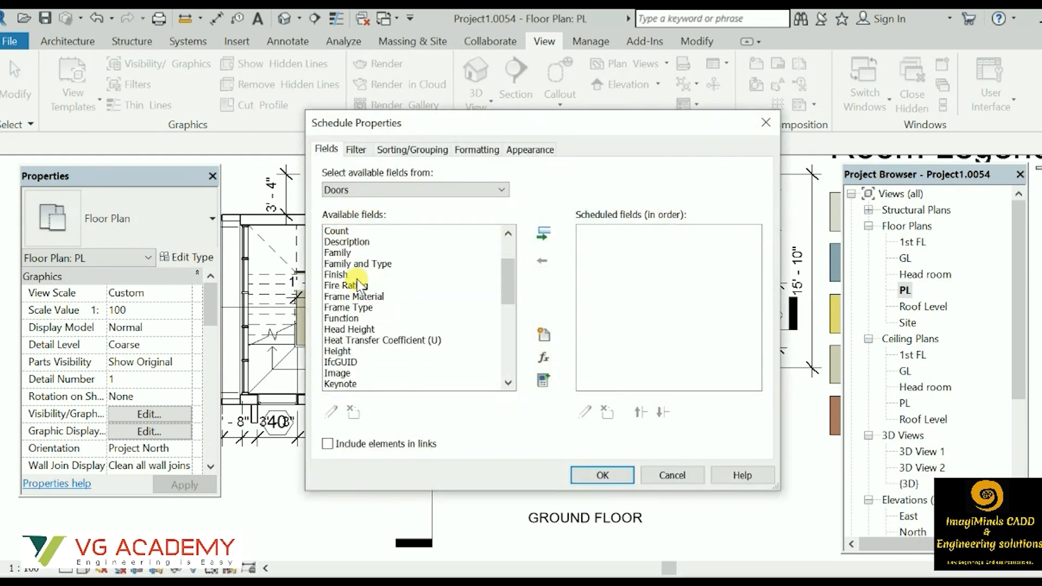
pyautogui.scroll(-1, 361, 258)
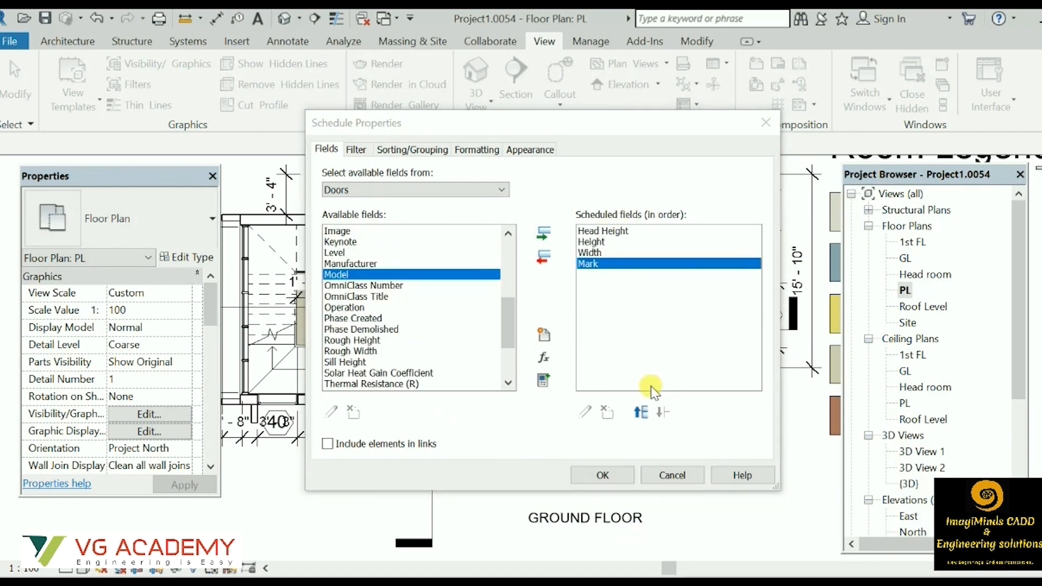
pyautogui.click(599, 485)
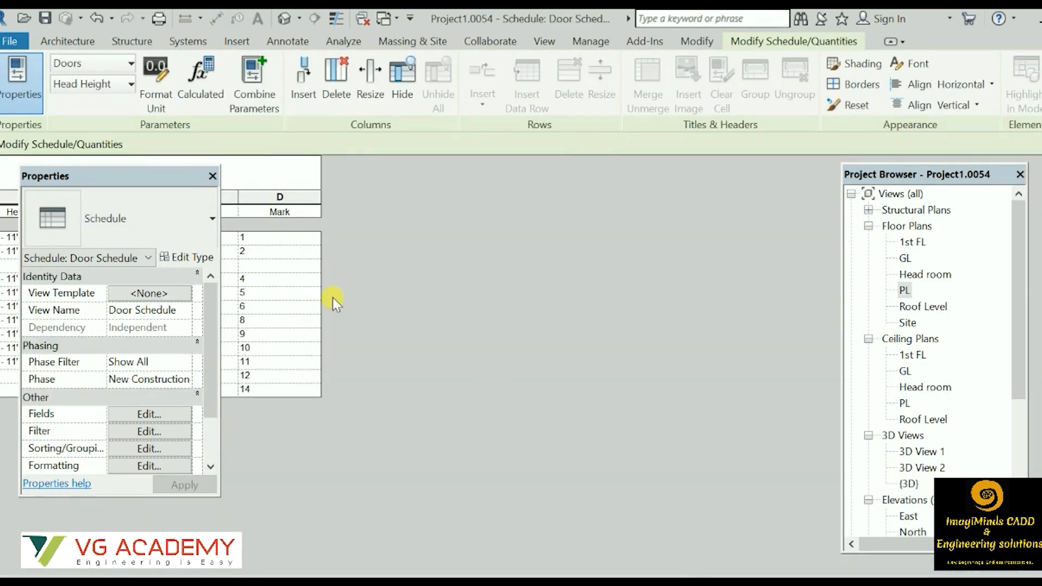
pyautogui.moveTo(125, 177); pyautogui.dragTo(593, 232)
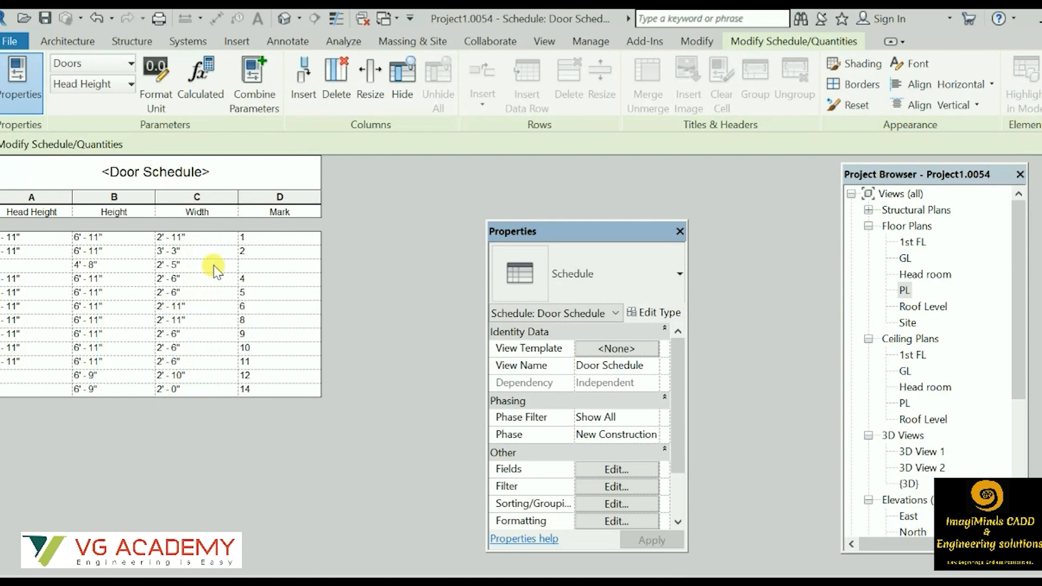
# Return to the PL floor plan, move the Properties palette clear of the drawing, and look through the project's listed views.
pyautogui.doubleClick(905, 258)
pyautogui.click(904, 290)
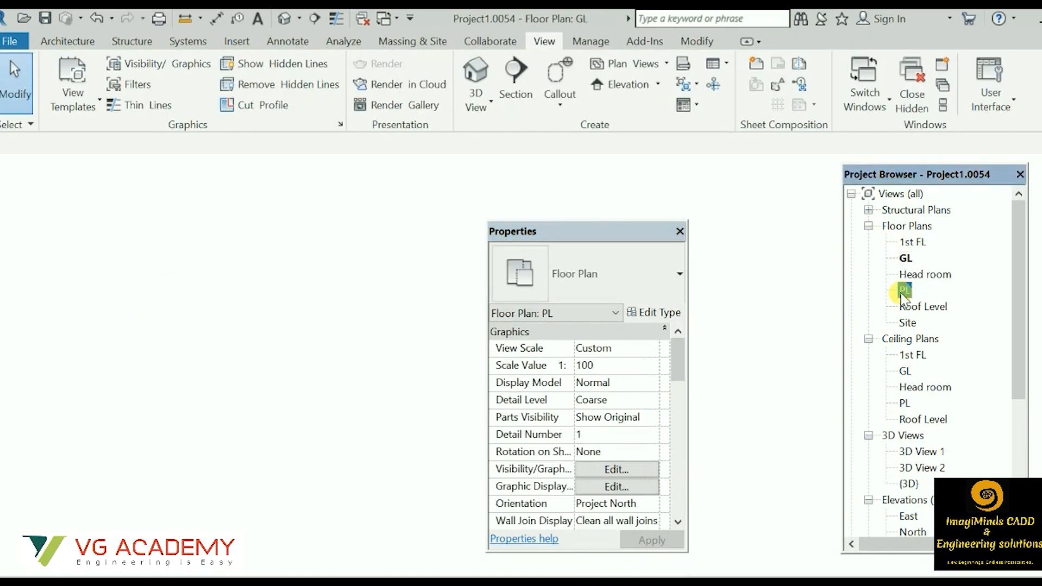
pyautogui.doubleClick(904, 291)
pyautogui.moveTo(601, 233)
pyautogui.mouseDown()
pyautogui.moveTo(181, 223)
pyautogui.moveTo(108, 208)
pyautogui.mouseUp()
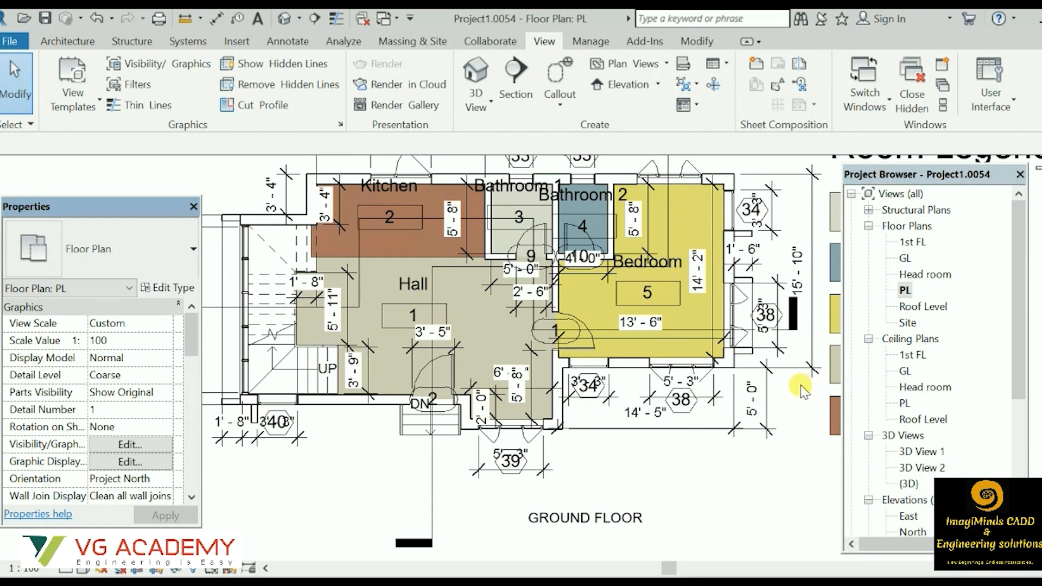
pyautogui.click(734, 471)
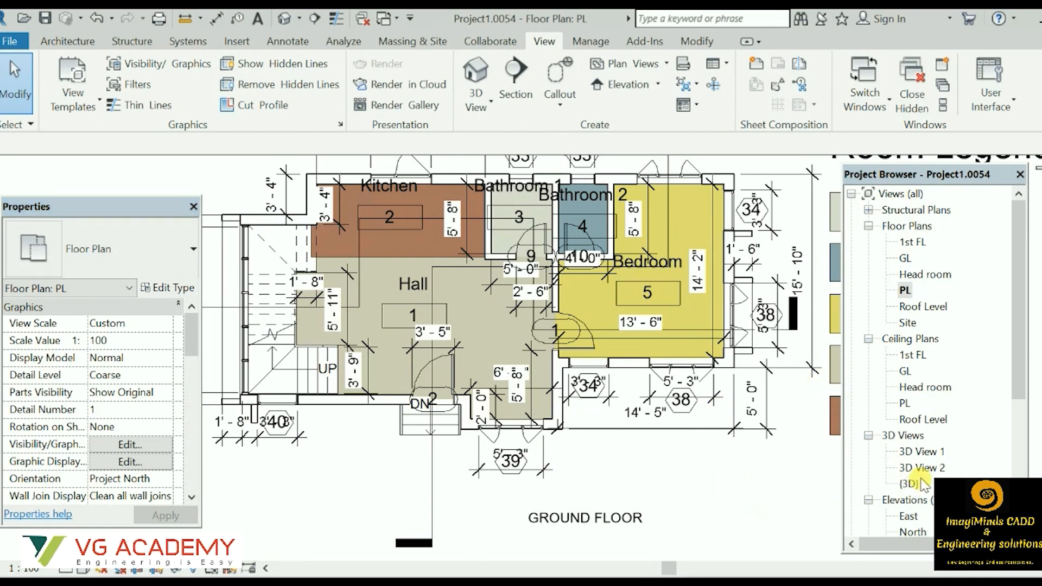
pyautogui.scroll(-2, 945, 380)
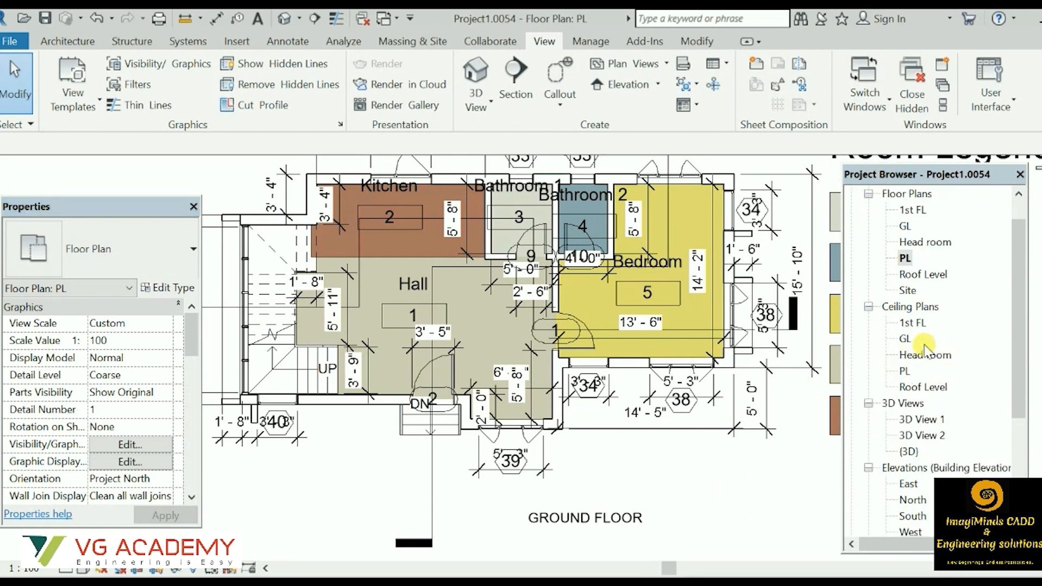
pyautogui.scroll(-3, 922, 372)
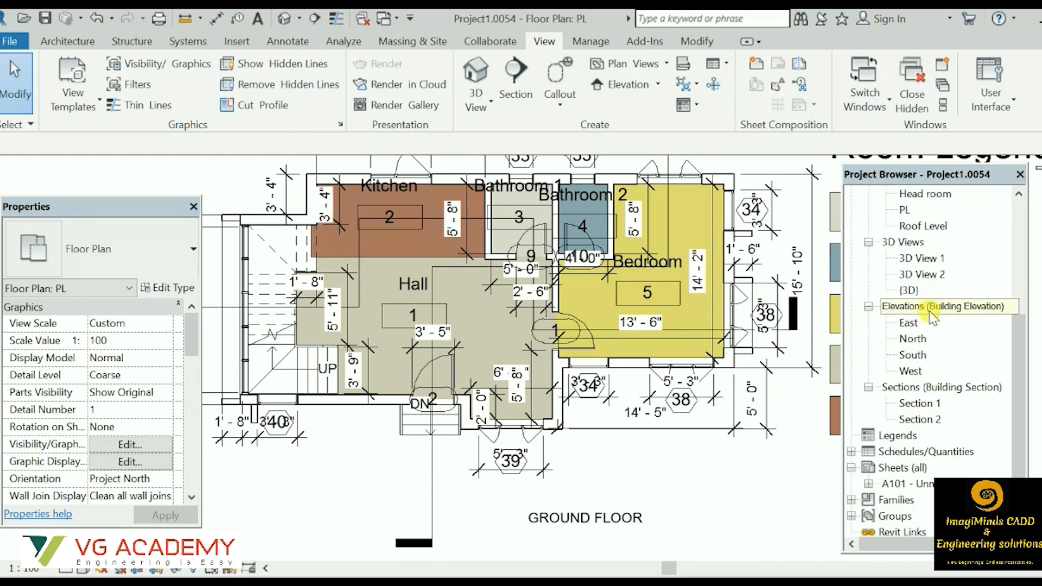
pyautogui.scroll(-2, 646, 496)
pyautogui.moveTo(676, 515); pyautogui.dragTo(660, 522, button='middle')
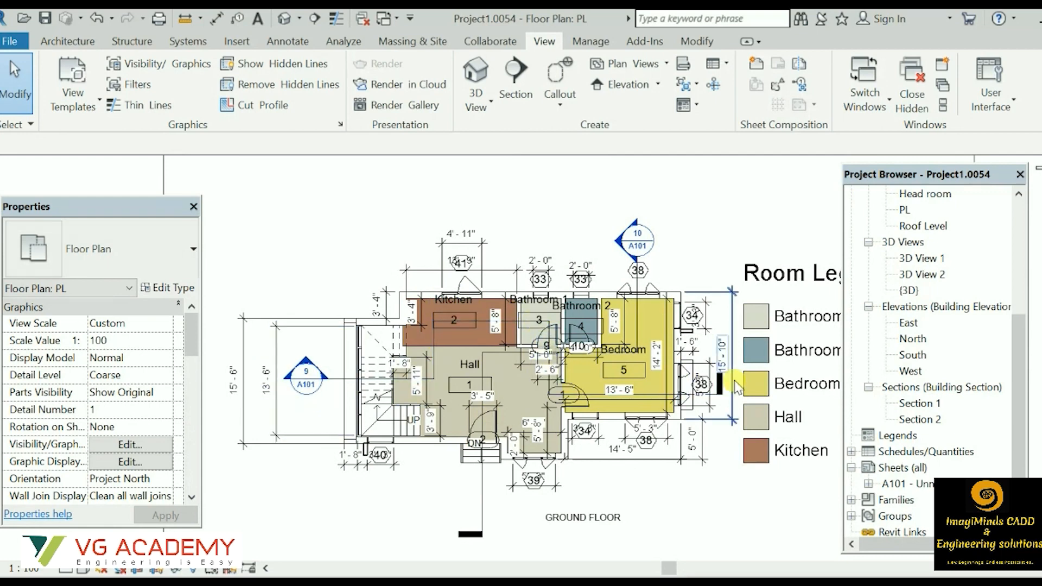
# Open the Section 1 and Section 2 building sections and examine the floor levels, stairs and roof profile.
pyautogui.doubleClick(938, 406)
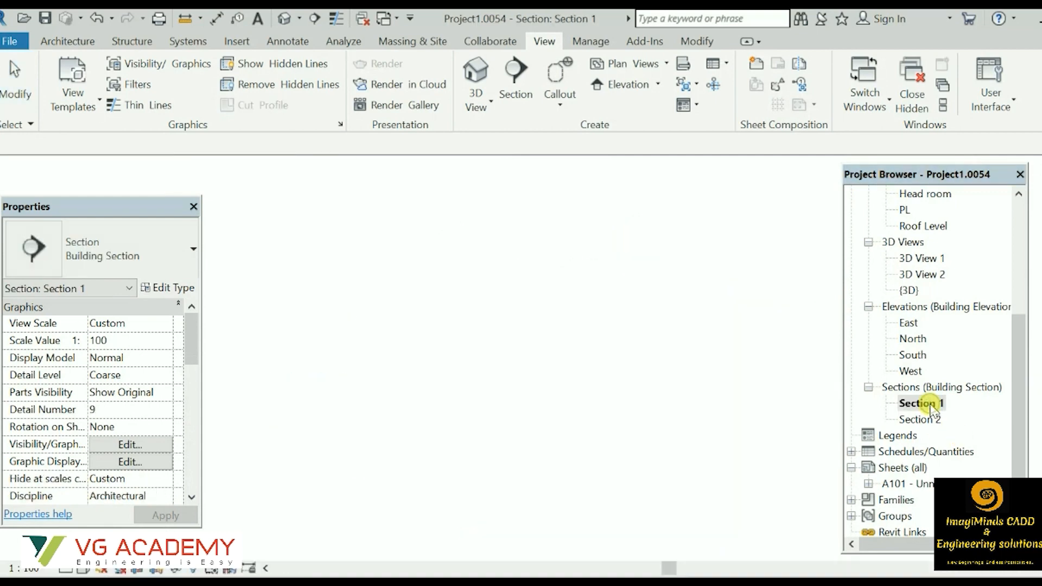
pyautogui.scroll(-2, 520, 303)
pyautogui.moveTo(373, 338); pyautogui.dragTo(598, 348, button='middle')
pyautogui.scroll(4, 532, 264)
pyautogui.scroll(2, 434, 217)
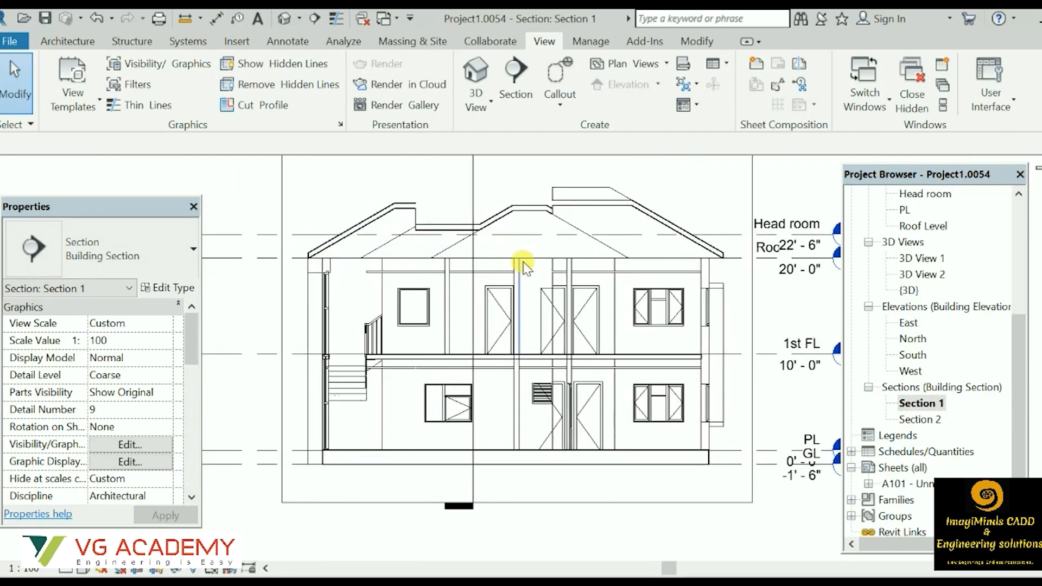
pyautogui.click(669, 354)
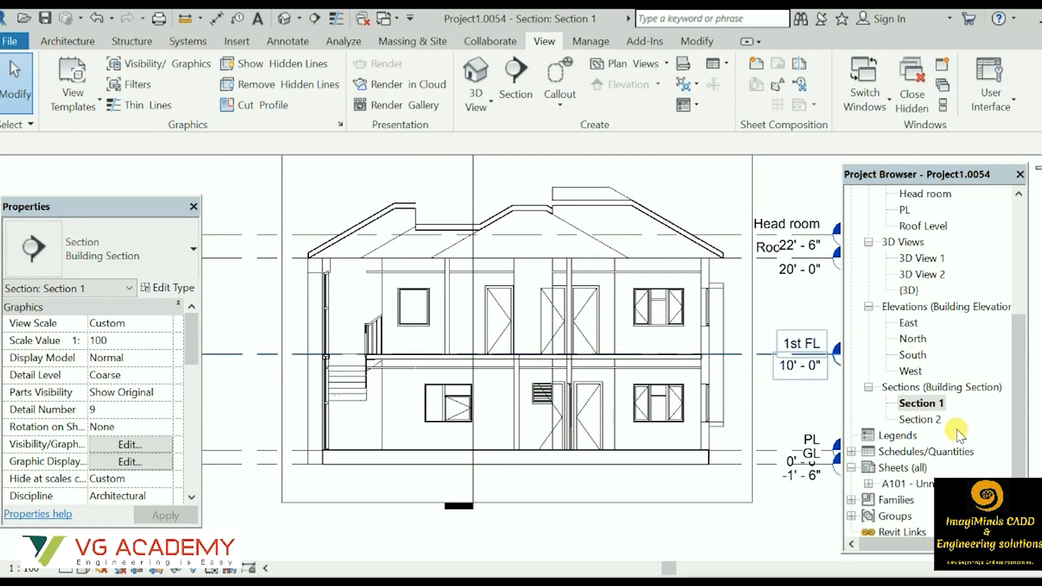
pyautogui.doubleClick(921, 420)
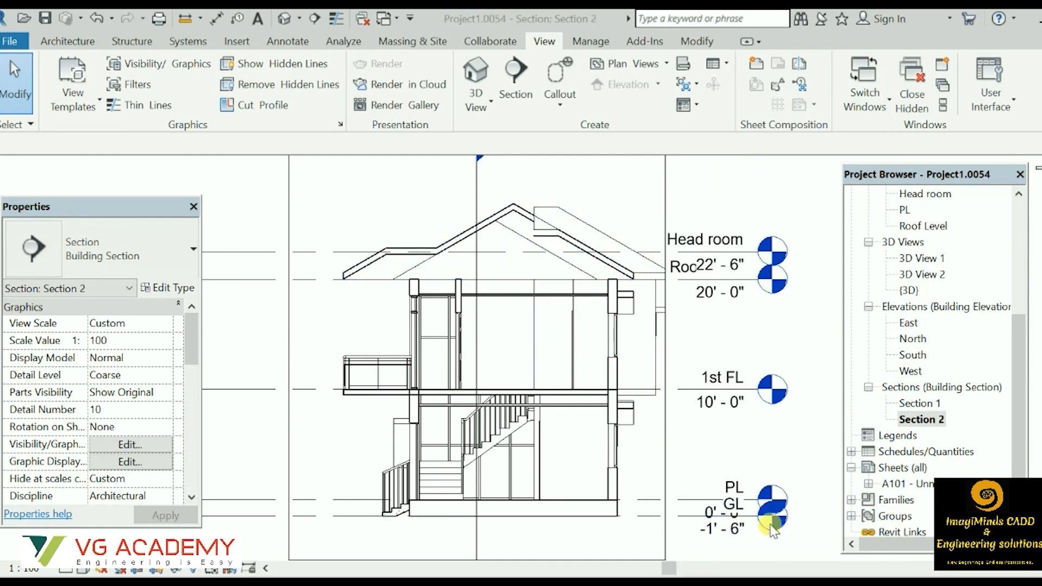
# Open the {3D} view and examine the house model's front facade, side glazing and roof.
pyautogui.doubleClick(907, 292)
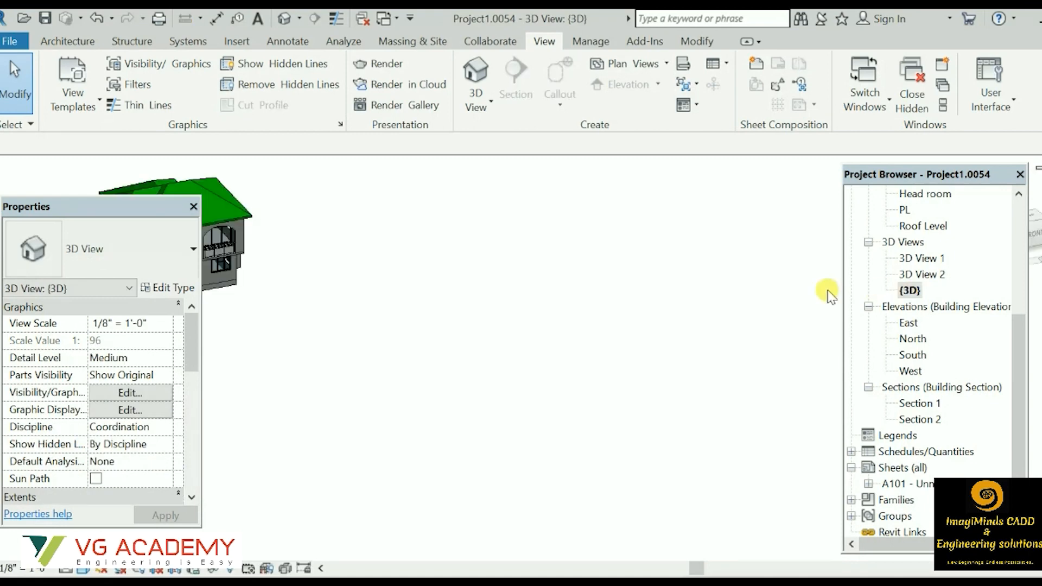
pyautogui.moveTo(407, 340); pyautogui.dragTo(675, 357, button='middle')
pyautogui.moveTo(333, 393); pyautogui.dragTo(465, 446, button='middle')
pyautogui.scroll(5, 544, 325)
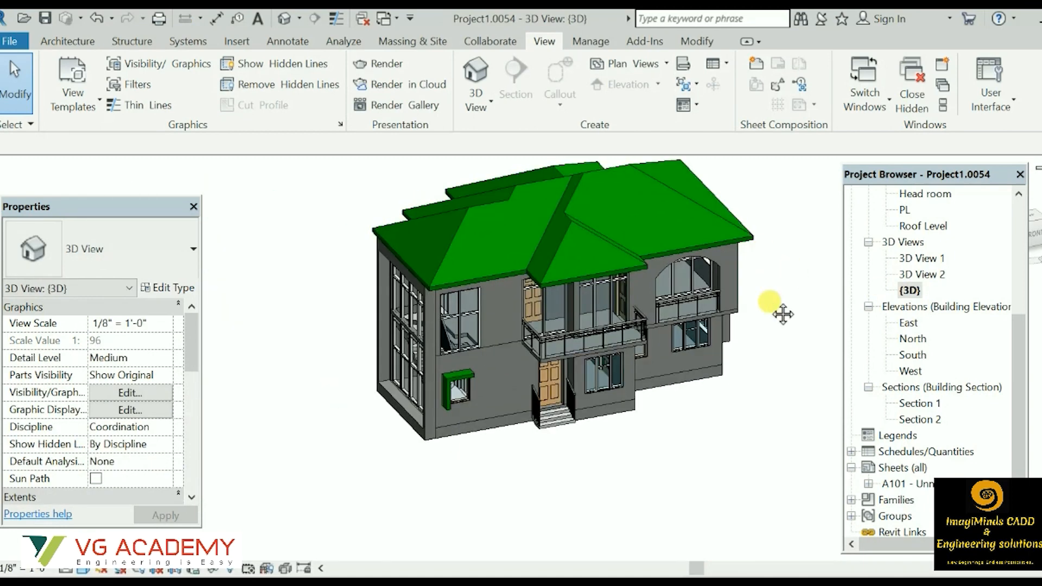
pyautogui.moveTo(797, 274); pyautogui.dragTo(748, 329, button='middle')
pyautogui.scroll(1, 747, 346)
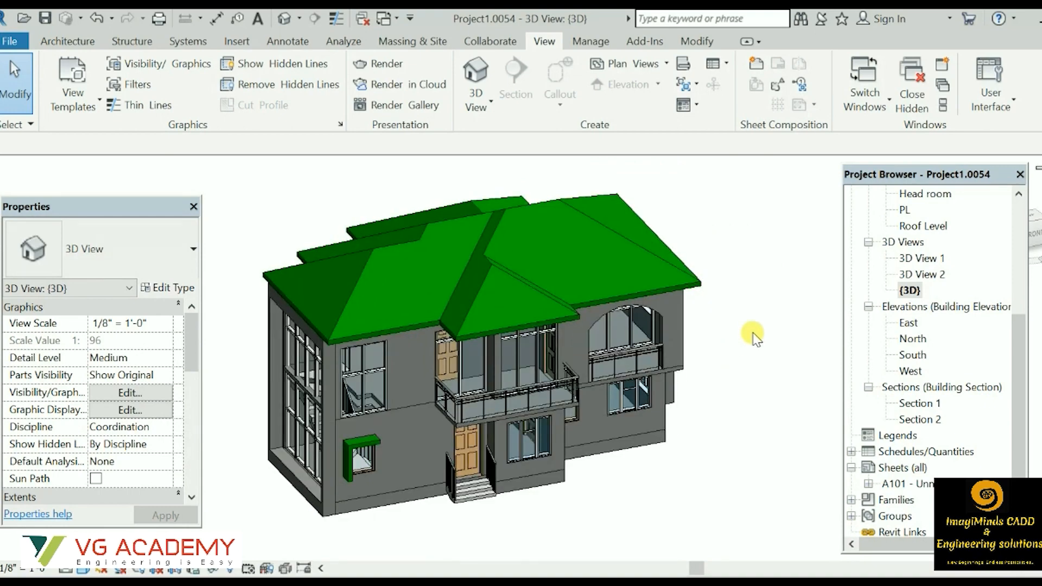
pyautogui.keyDown('shift'); pyautogui.moveTo(774, 350); pyautogui.dragTo(706, 402, button='middle'); pyautogui.keyUp('shift')
# Turn on the Section Box for the {3D} view in its extents settings.
pyautogui.scroll(-2, 111, 407)
pyautogui.scroll(-10, 110, 406)
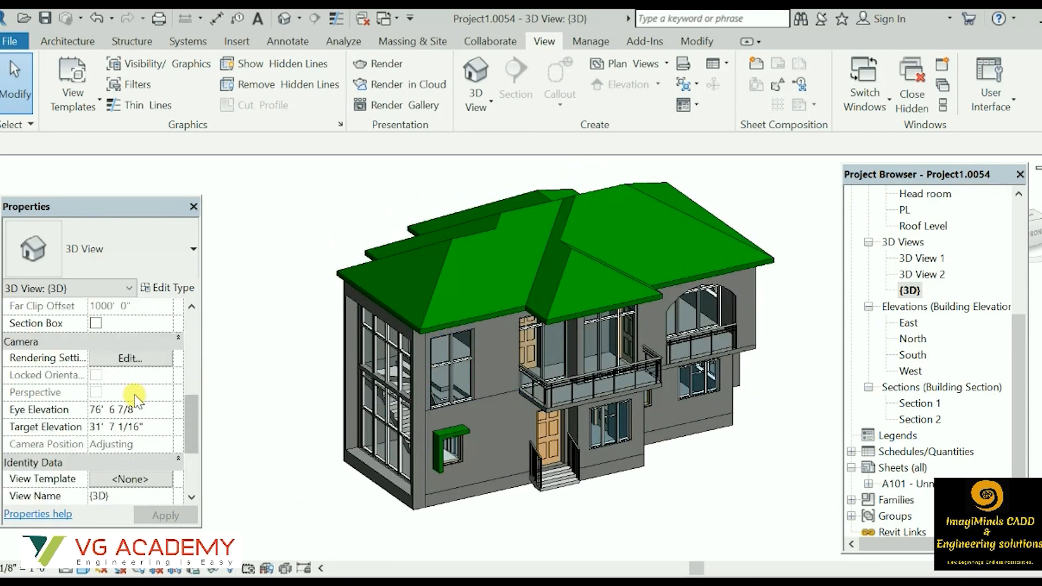
pyautogui.scroll(5, 134, 406)
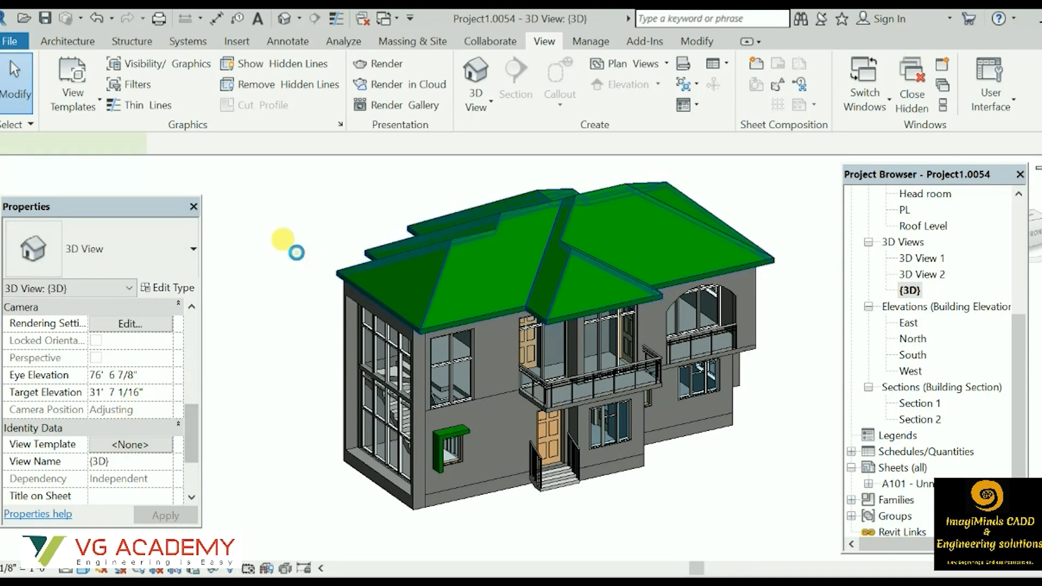
pyautogui.scroll(-5, 98, 402)
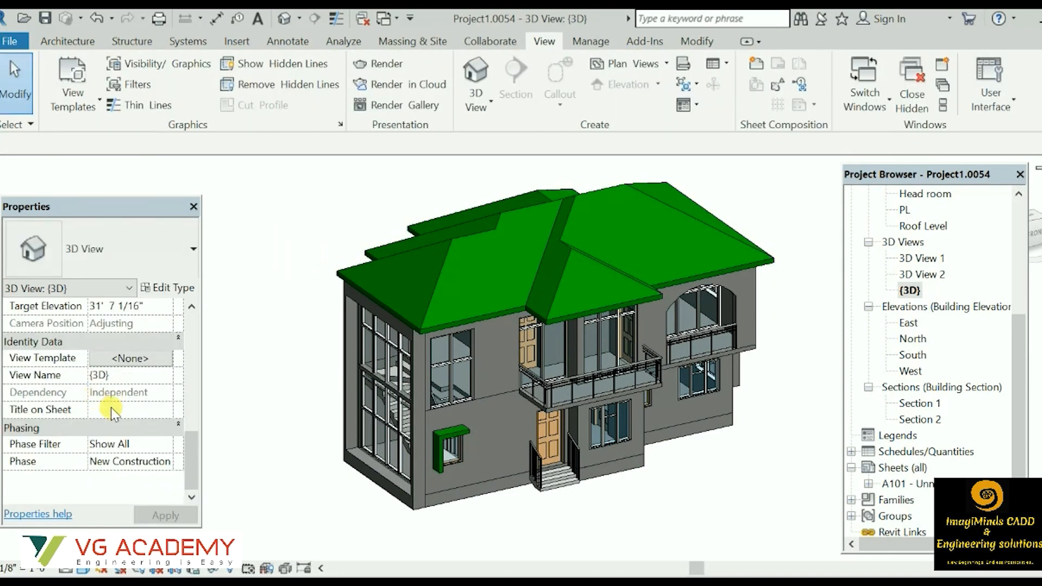
pyautogui.scroll(8, 112, 410)
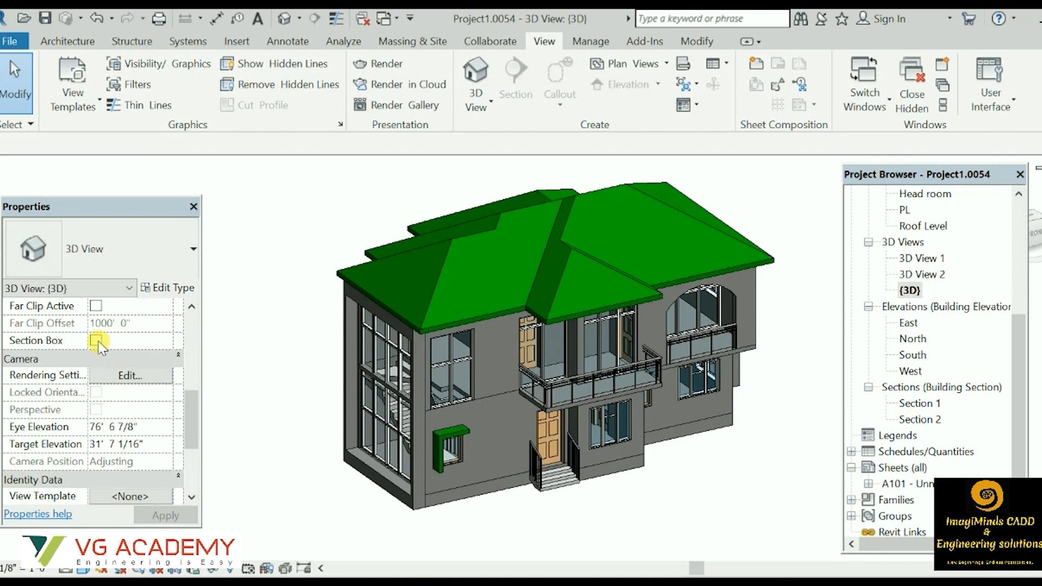
pyautogui.click(97, 341)
pyautogui.scroll(-1, 288, 342)
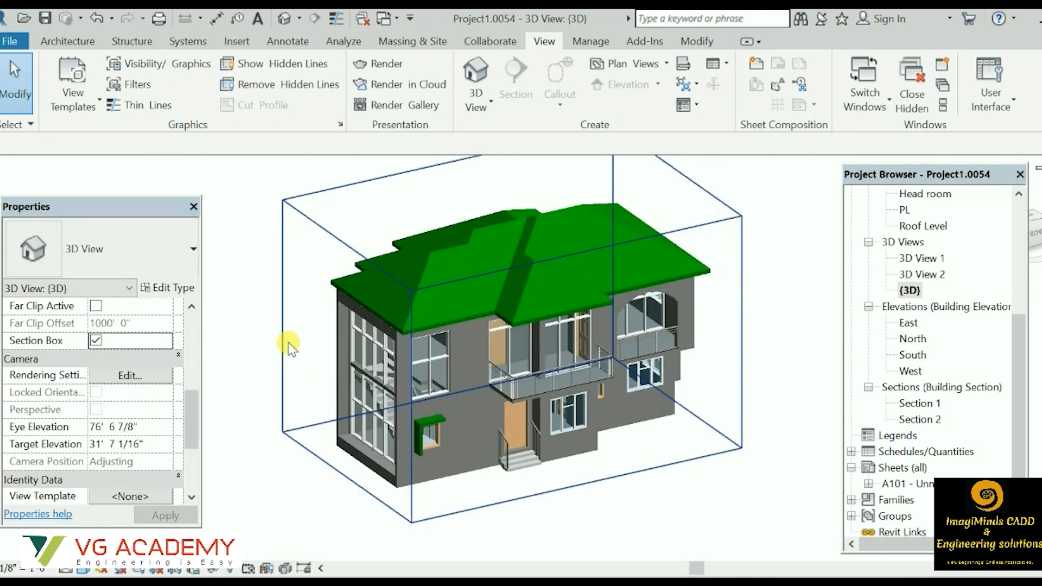
# Lower the section box's upper face below the roof and pull its front face inward to expose both floors' interiors.
pyautogui.click(583, 490)
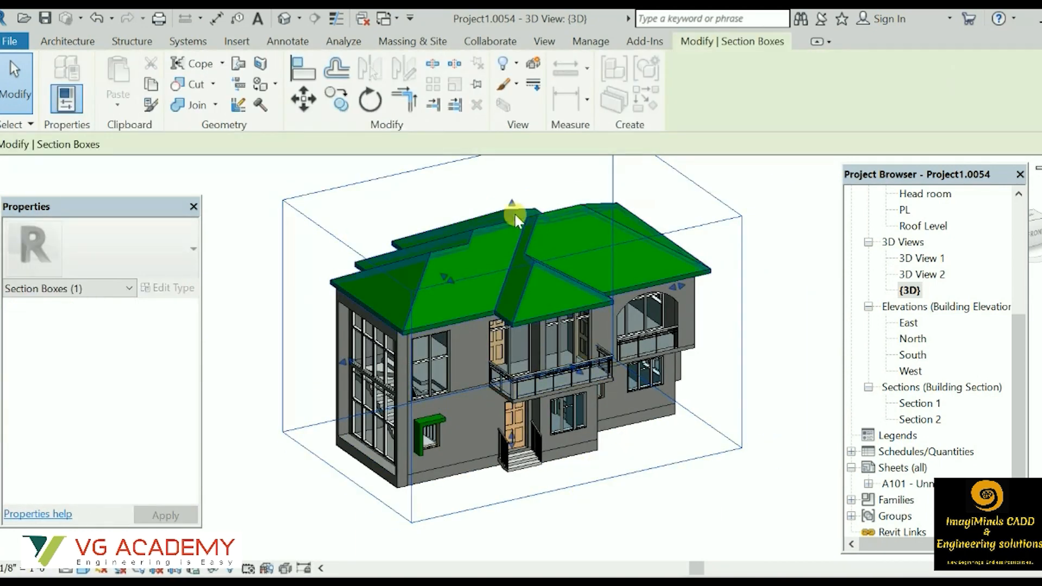
pyautogui.moveTo(510, 205); pyautogui.dragTo(509, 304)
pyautogui.keyDown('shift'); pyautogui.moveTo(726, 242); pyautogui.dragTo(747, 403, button='middle'); pyautogui.keyUp('shift')
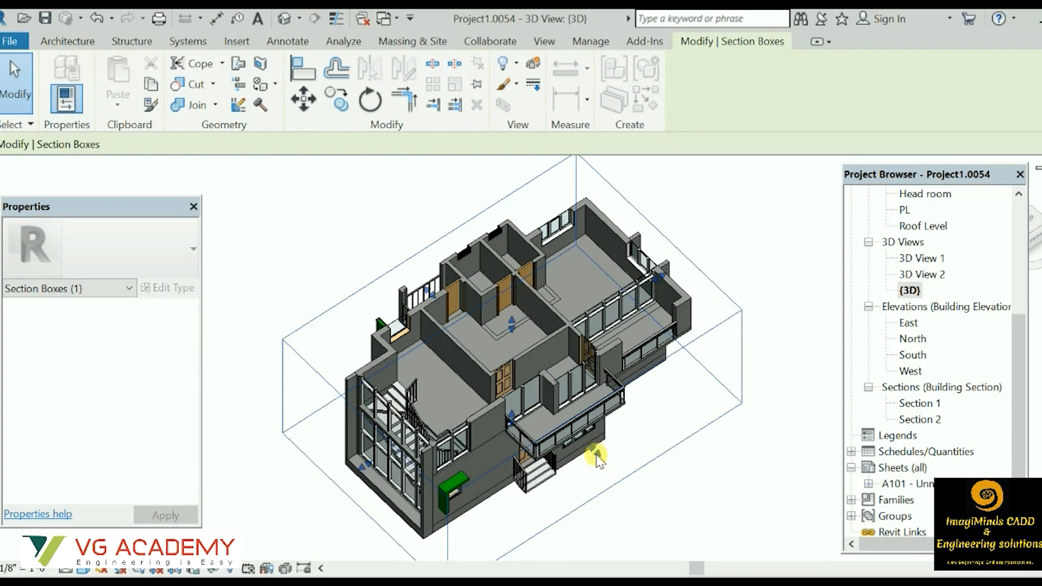
pyautogui.moveTo(596, 454); pyautogui.dragTo(534, 393)
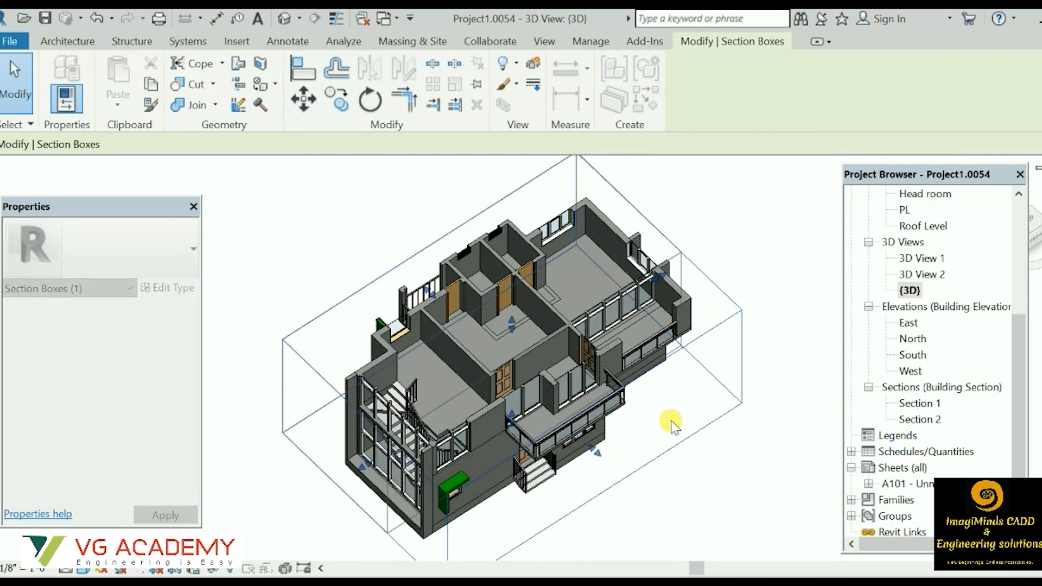
pyautogui.keyDown('shift'); pyautogui.moveTo(704, 457); pyautogui.dragTo(702, 344, button='middle'); pyautogui.keyUp('shift')
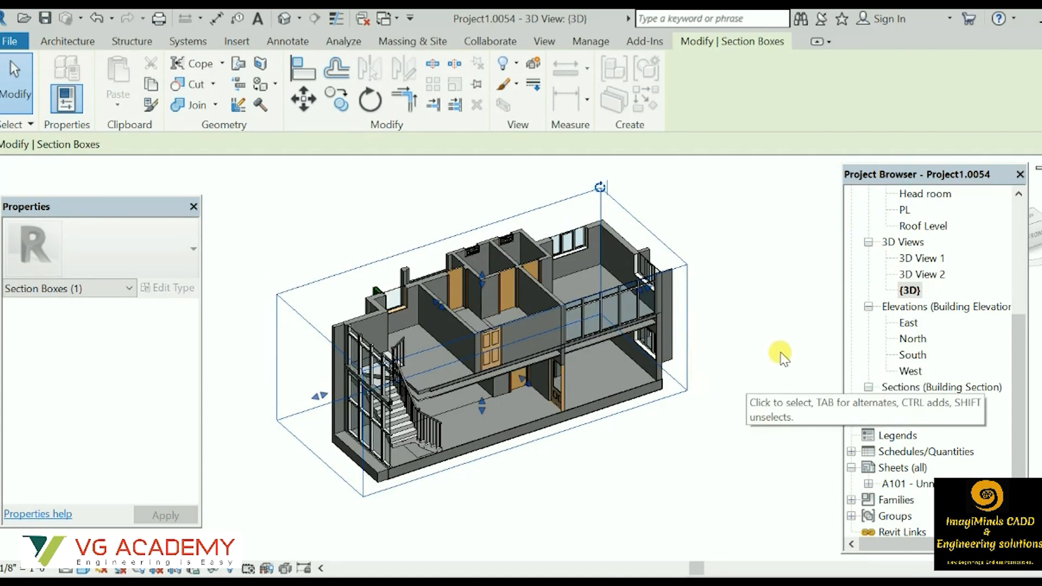
pyautogui.click(756, 321)
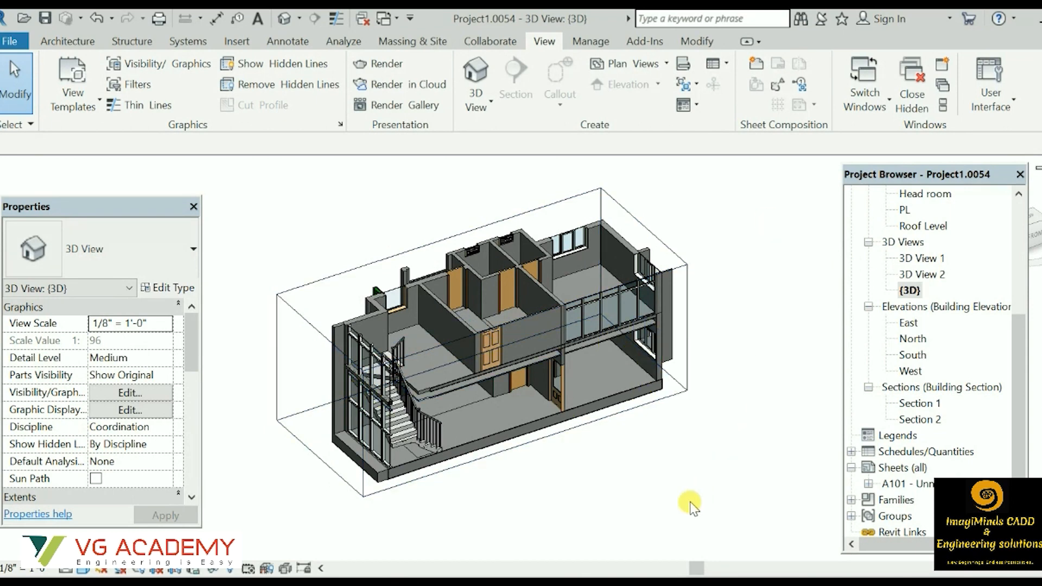
# List the views placed on sheet A101 - Unnamed and open that sheet.
pyautogui.click(869, 484)
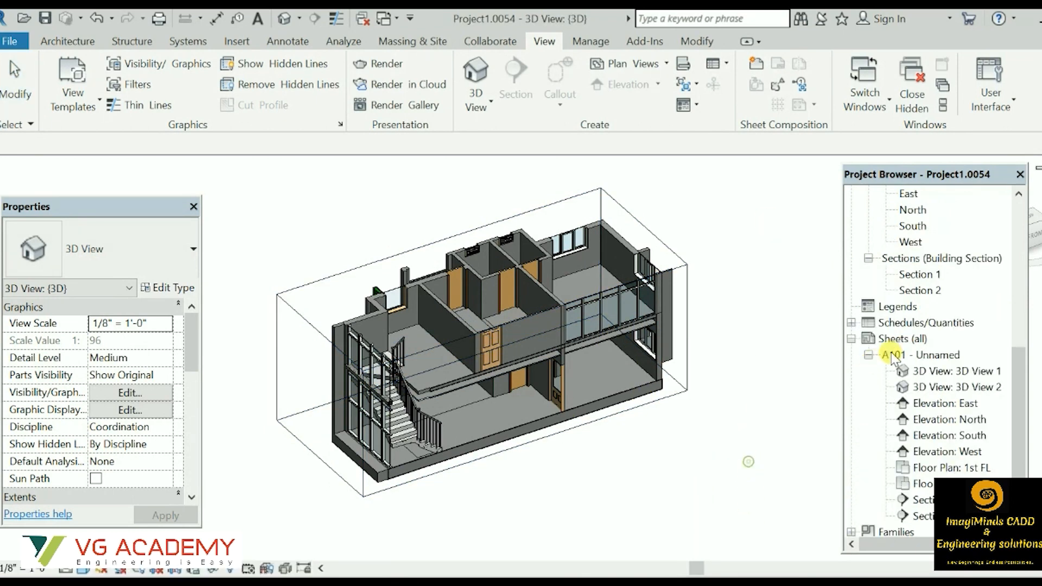
pyautogui.doubleClick(903, 340)
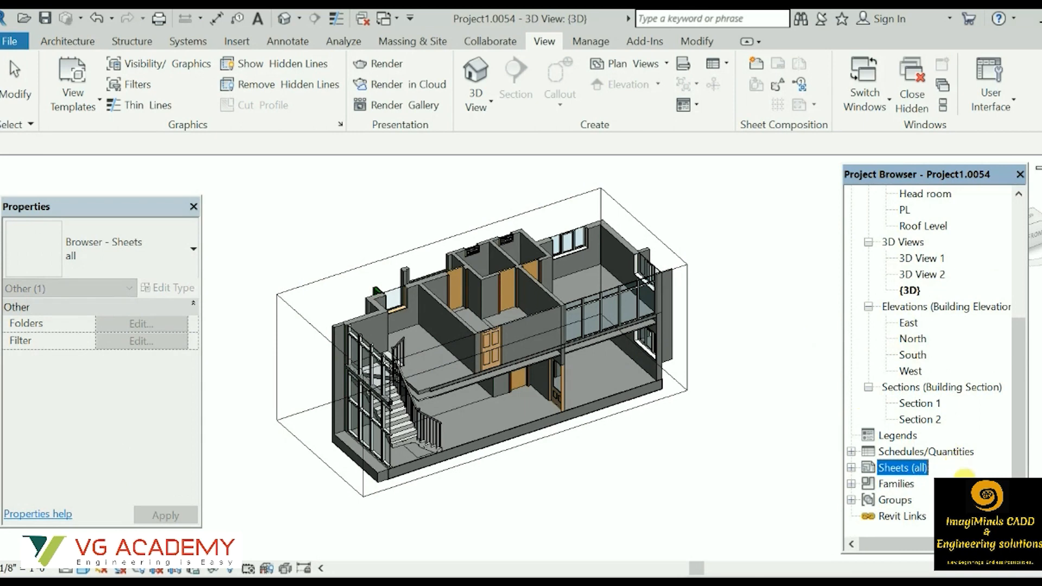
pyautogui.doubleClick(905, 468)
pyautogui.doubleClick(925, 483)
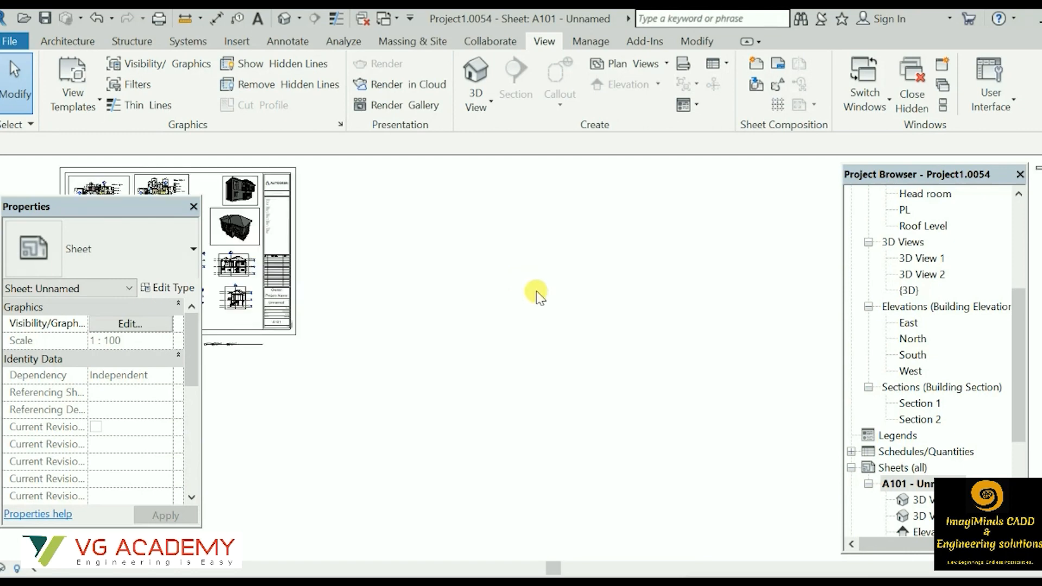
# Examine the floor plans with room legends and the four building elevations placed on sheet A101.
pyautogui.moveTo(391, 285); pyautogui.dragTo(696, 340, button='middle')
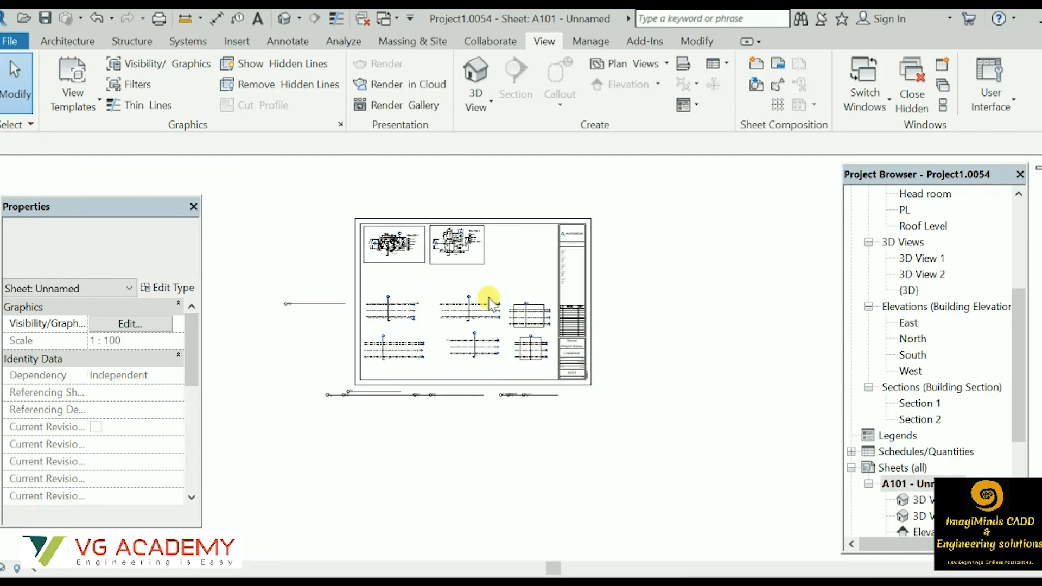
pyautogui.scroll(4, 492, 282)
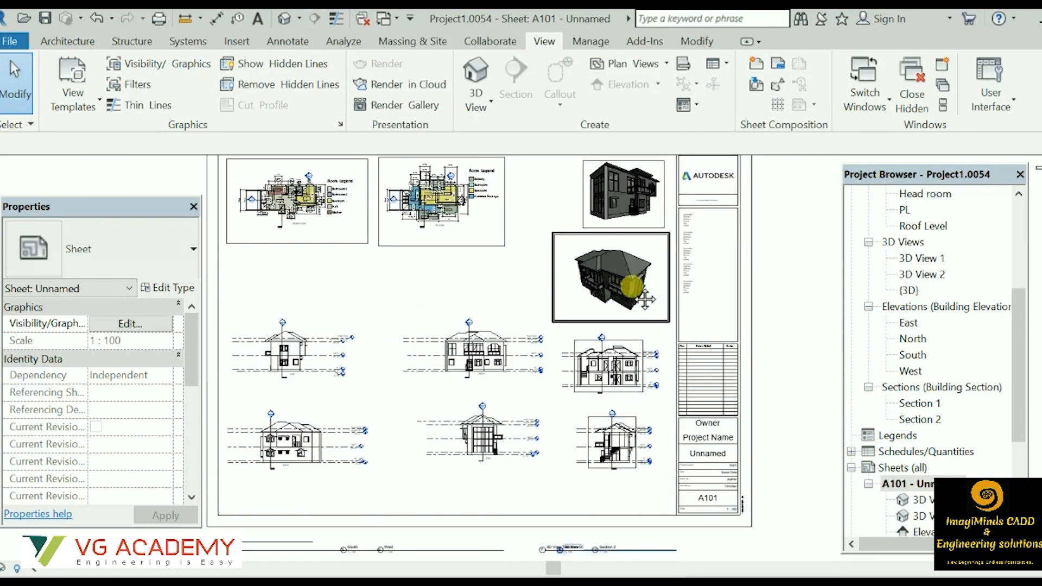
pyautogui.moveTo(608, 291); pyautogui.dragTo(663, 299, button='middle')
pyautogui.scroll(4, 426, 434)
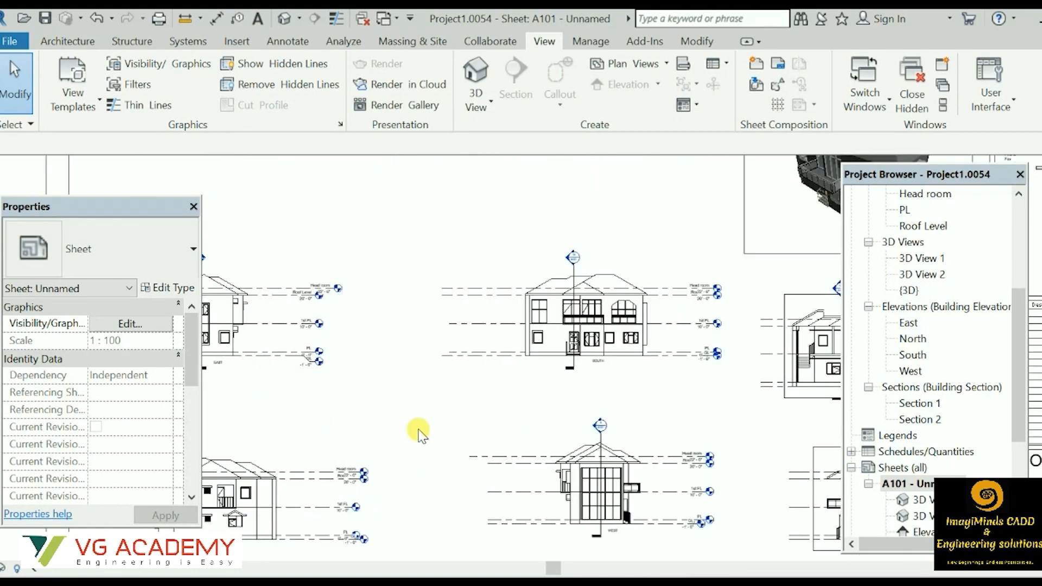
pyautogui.scroll(-6, 539, 397)
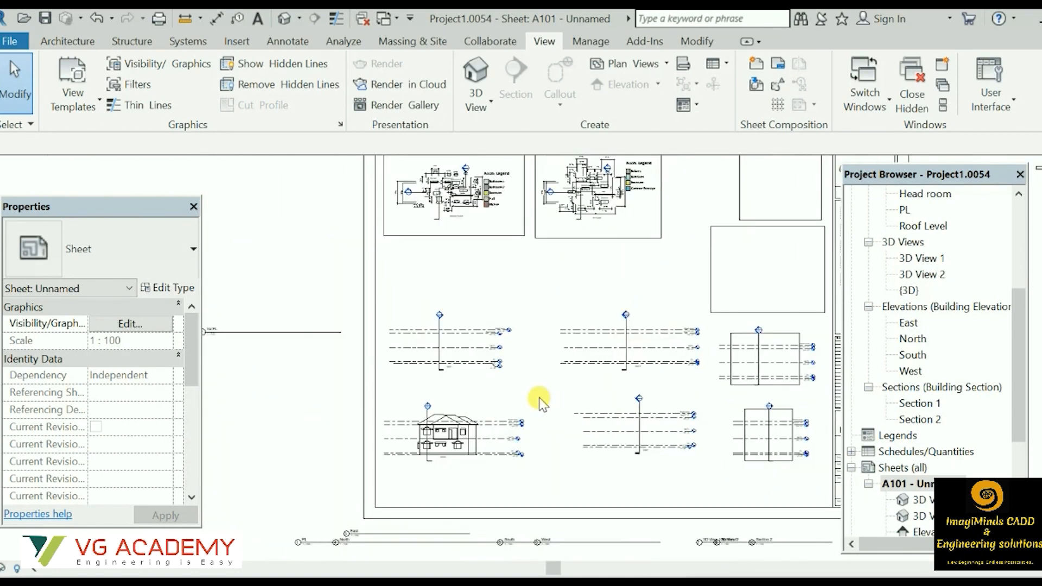
pyautogui.scroll(5, 486, 237)
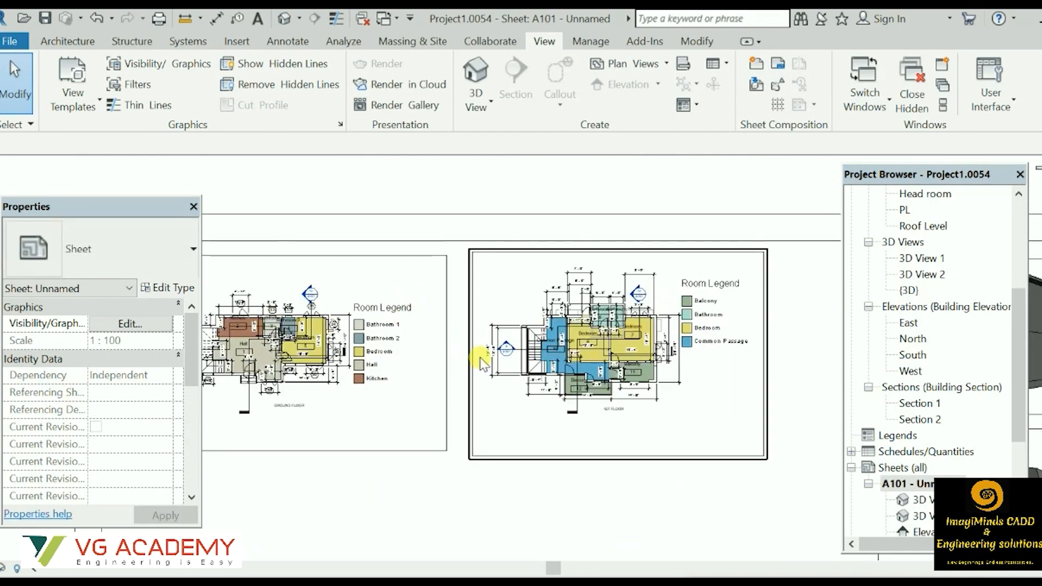
pyautogui.scroll(-3, 584, 275)
pyautogui.moveTo(565, 346); pyautogui.dragTo(519, 150, button='middle')
pyautogui.scroll(3, 481, 308)
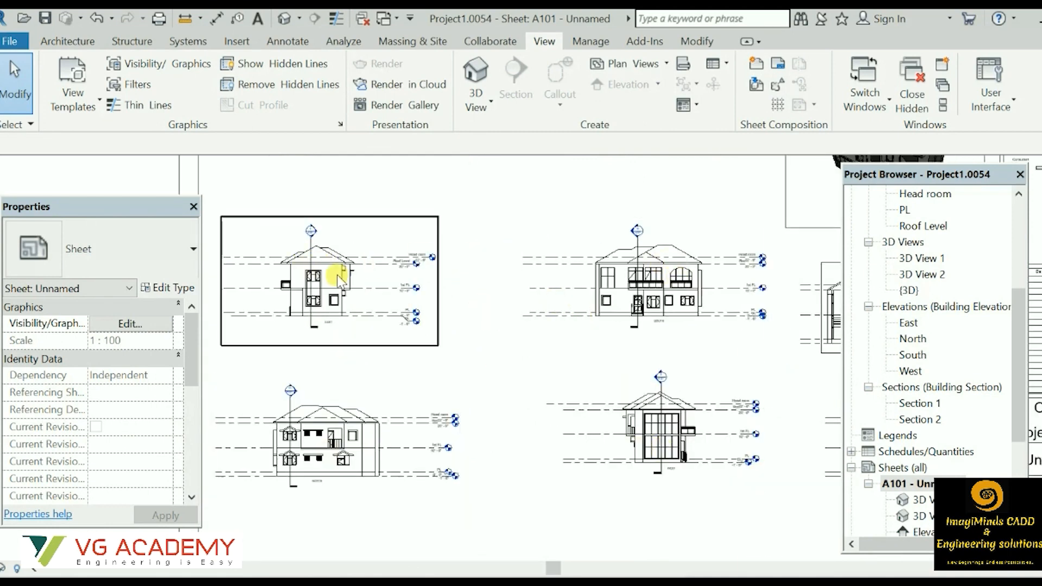
pyautogui.scroll(-5, 635, 295)
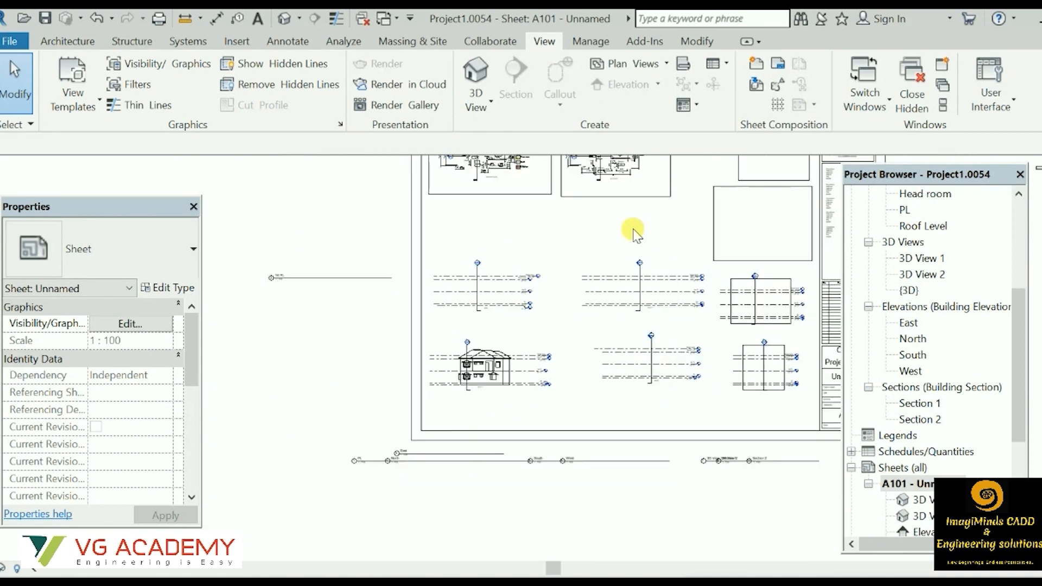
# Examine the building sections and 3D views placed on sheet A101 and the sheet's overall layout.
pyautogui.scroll(4, 644, 358)
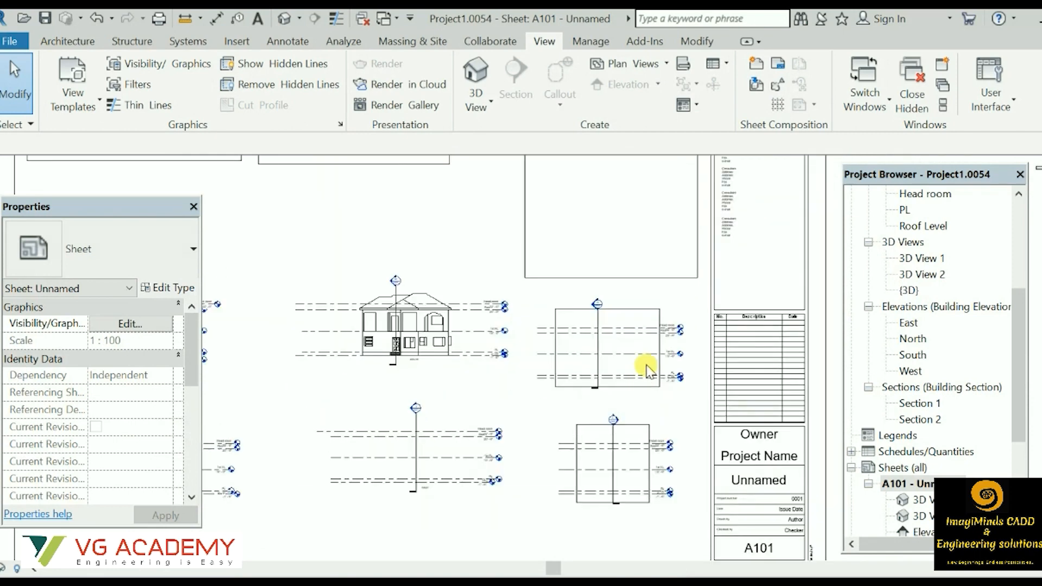
pyautogui.scroll(-2, 604, 479)
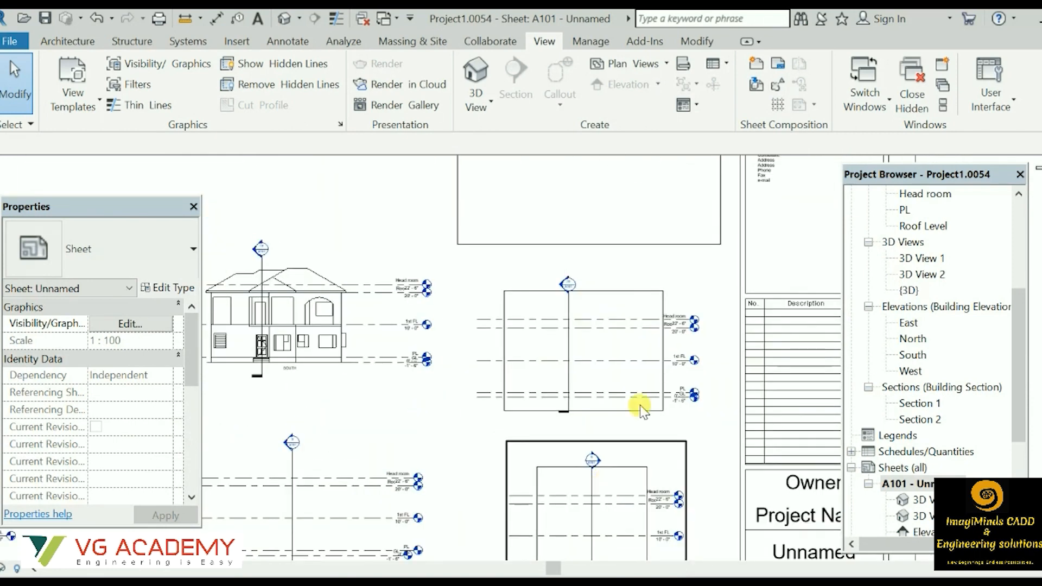
pyautogui.moveTo(428, 245); pyautogui.dragTo(411, 429, button='middle')
pyautogui.moveTo(577, 365); pyautogui.dragTo(566, 430, button='middle')
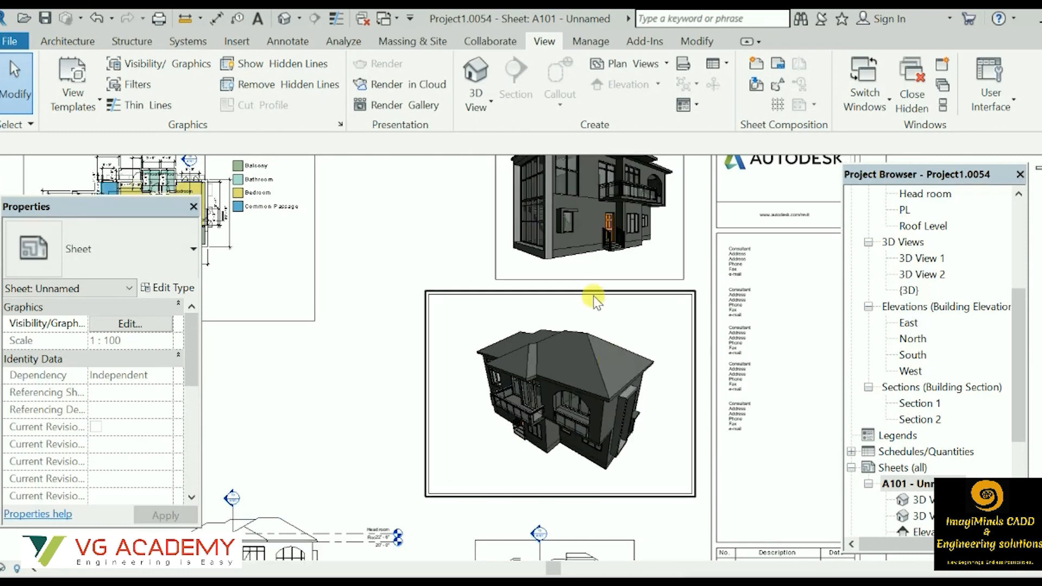
pyautogui.scroll(-5, 658, 284)
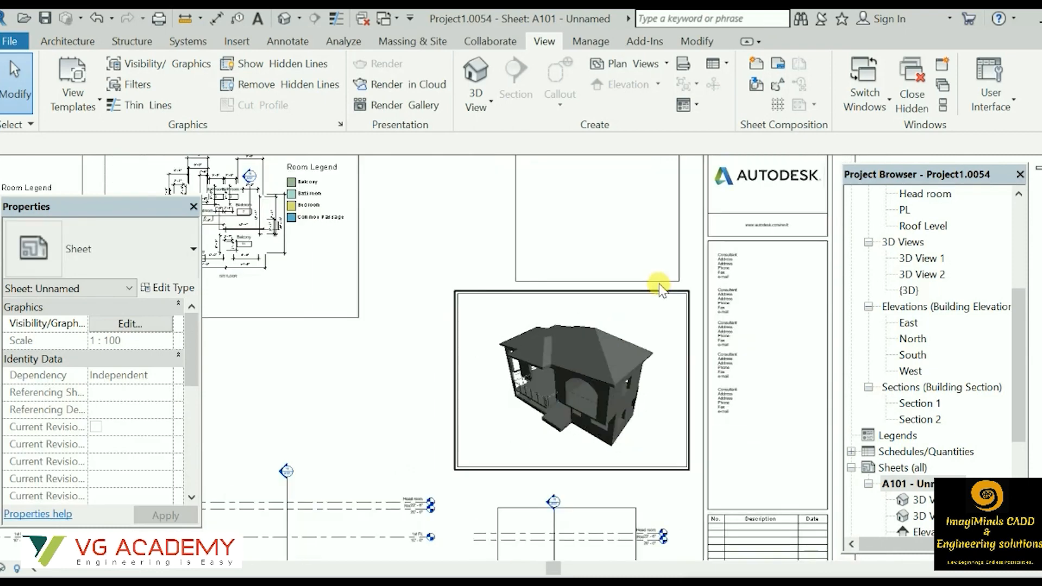
pyautogui.scroll(-2, 664, 287)
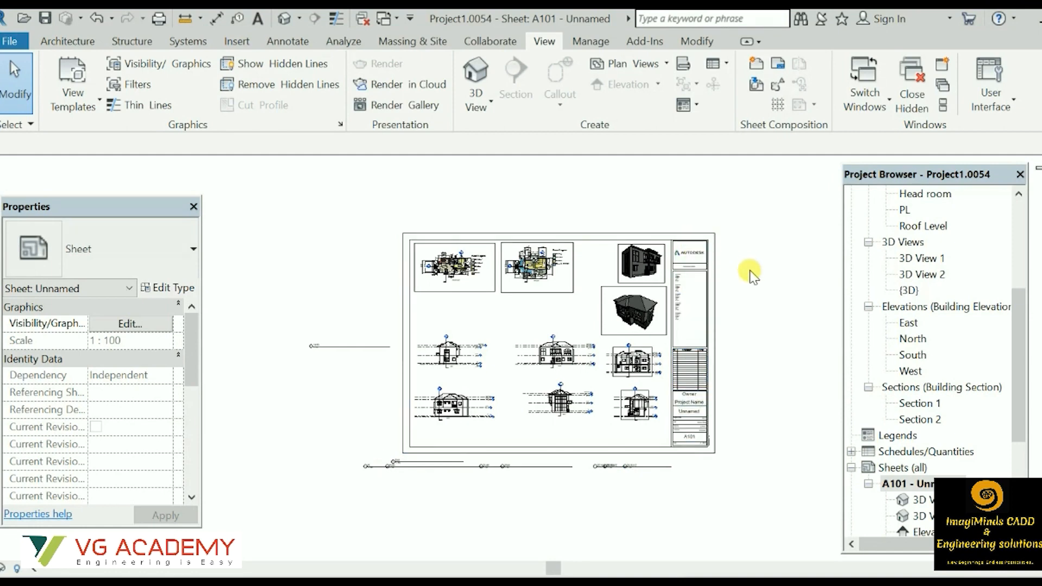
pyautogui.scroll(3, 607, 337)
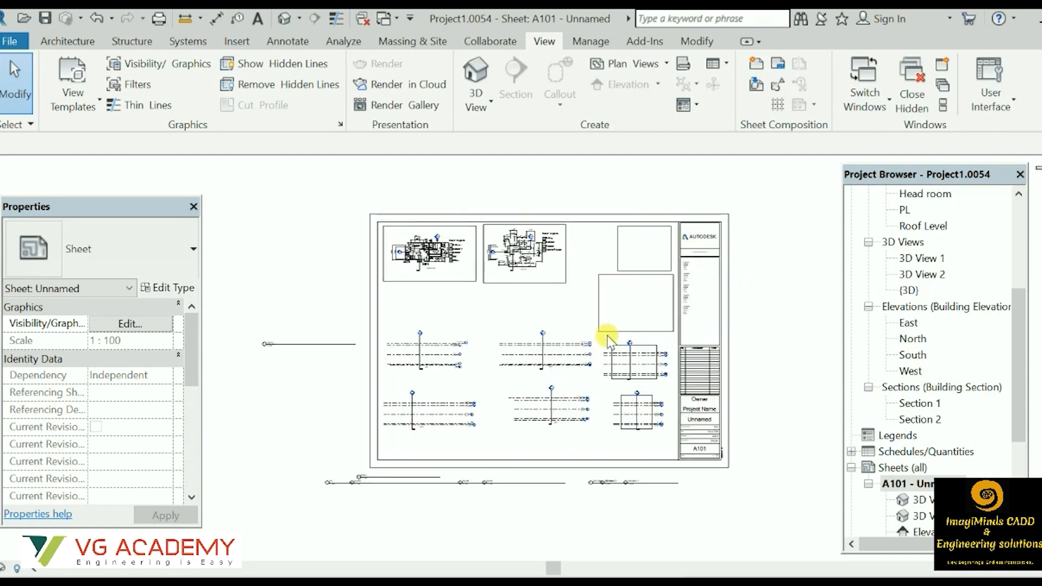
pyautogui.scroll(2, 614, 283)
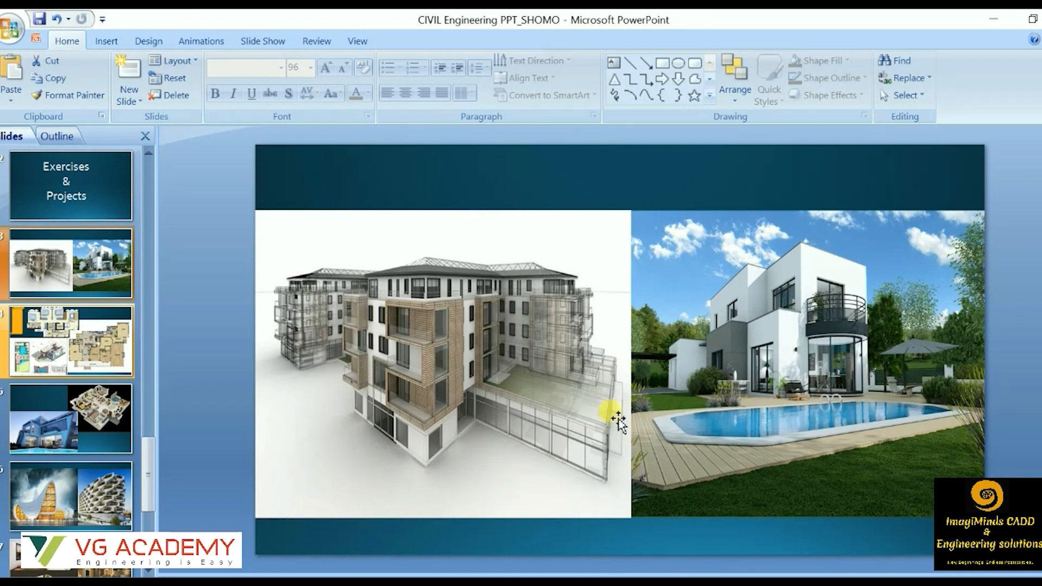
# Examine the remaining example slides showing floor plans, villas, landmark buildings, interiors and high-rise towers.
pyautogui.press('pagedown')
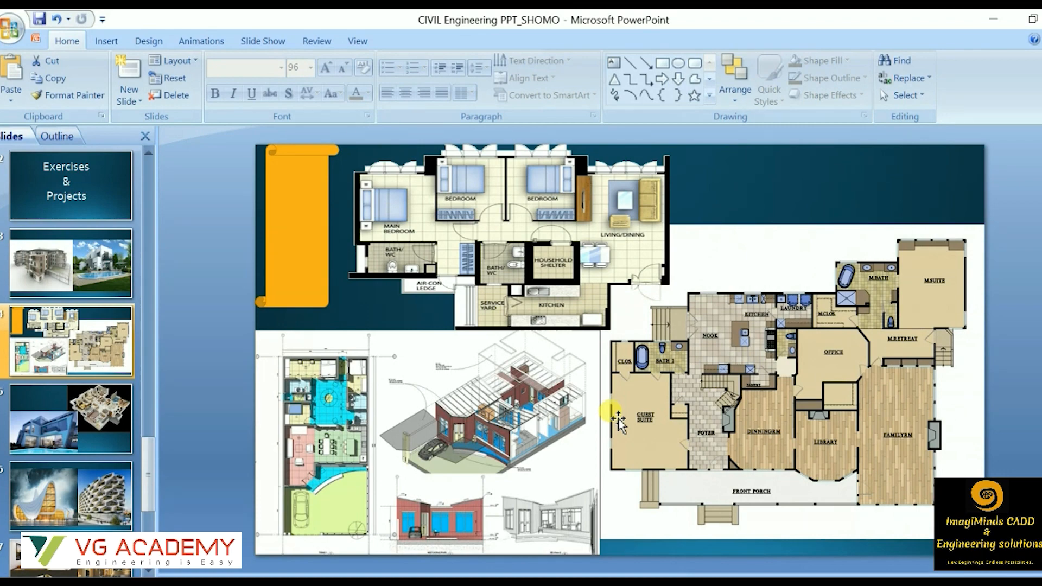
pyautogui.press('pagedown')
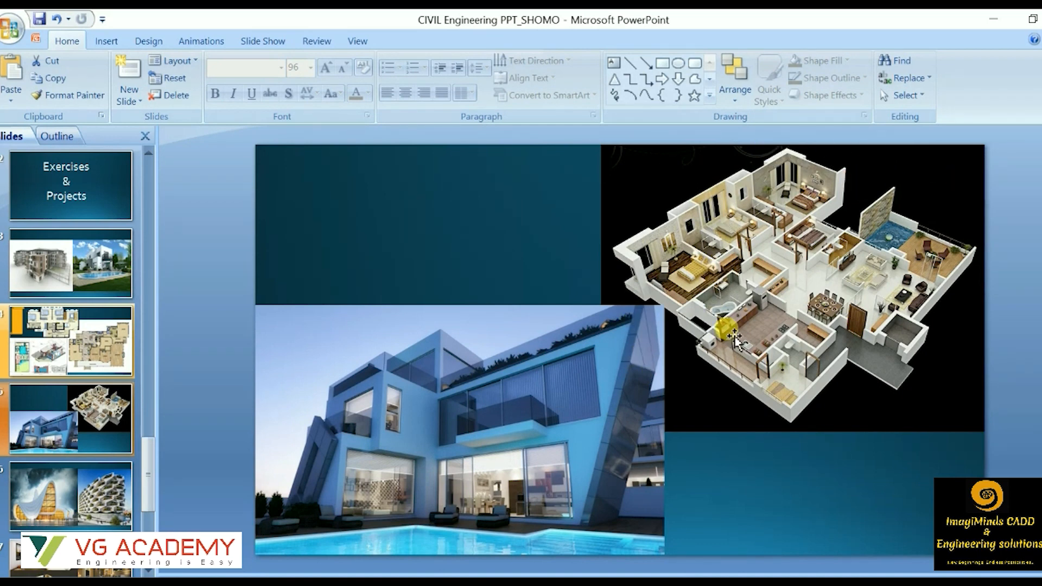
pyautogui.press('pagedown')
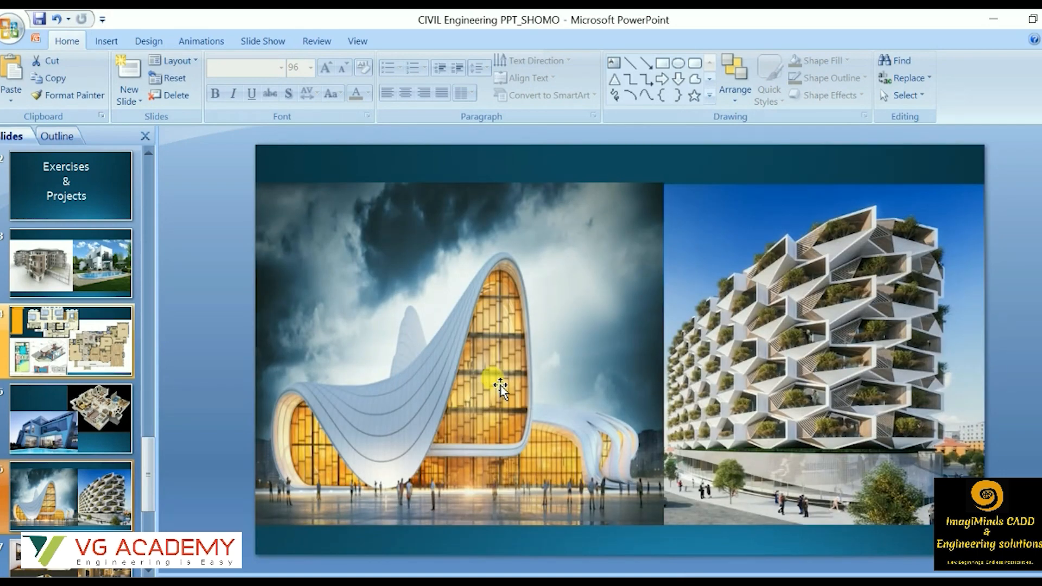
pyautogui.press('pagedown')
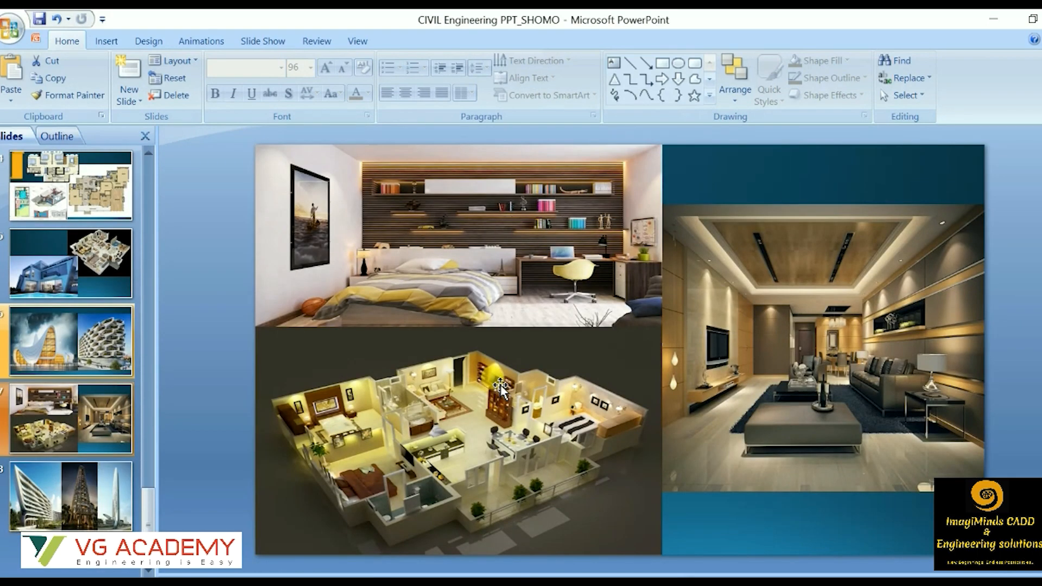
pyautogui.press('pagedown')
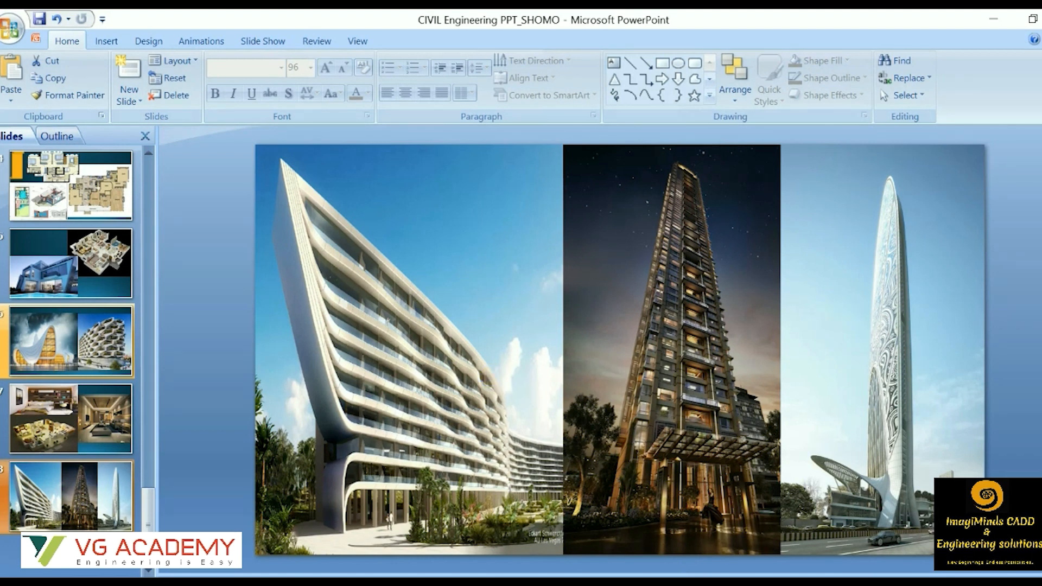
# Switch to Picasa Photo Viewer and examine the 2D house floor plan and the renders of the building with hexagonal balconies.
pyautogui.click(685, 583)
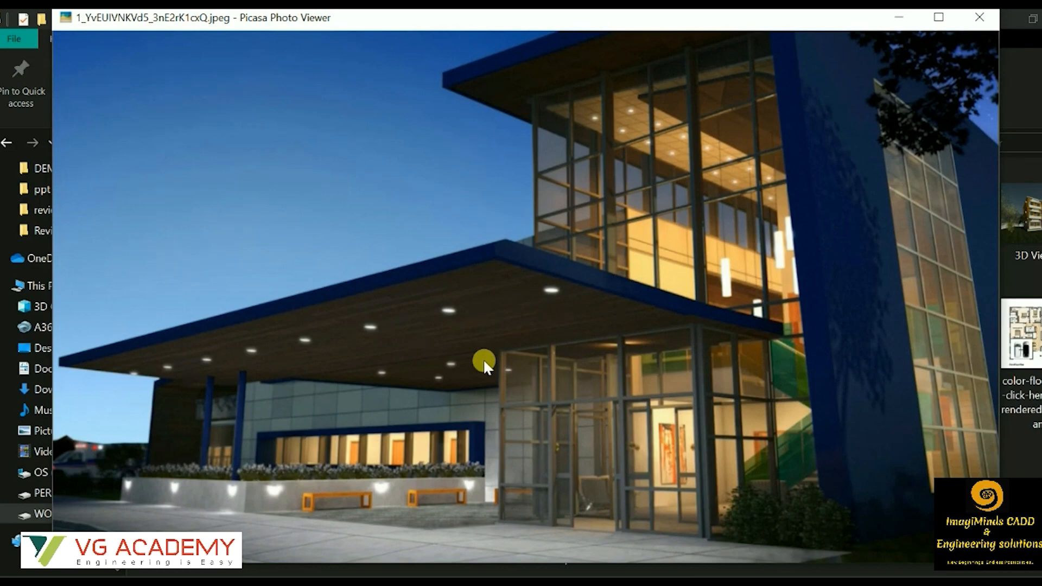
pyautogui.press('Right')
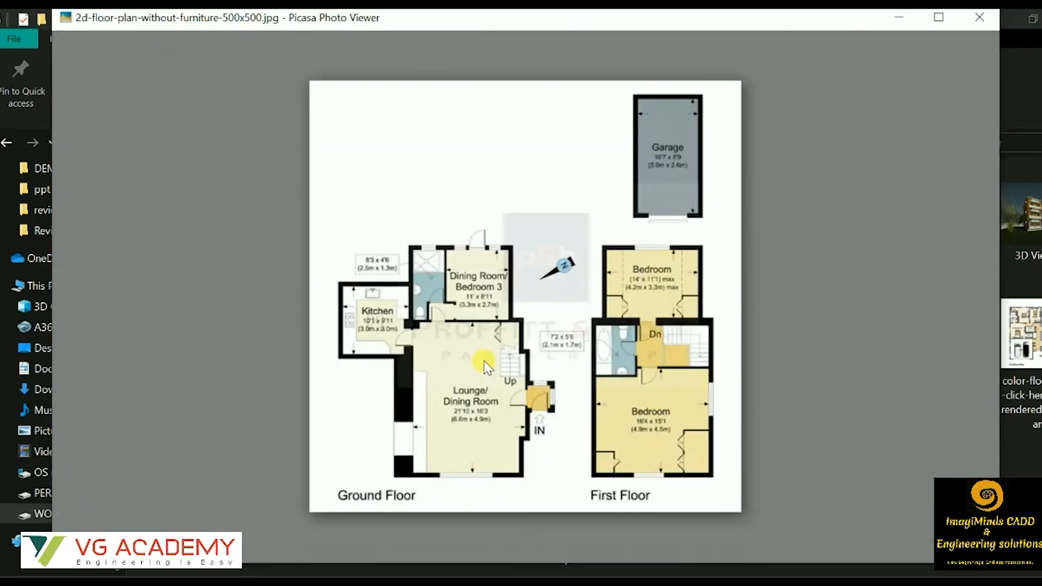
pyautogui.press('Left')
pyautogui.scroll(3, 584, 312)
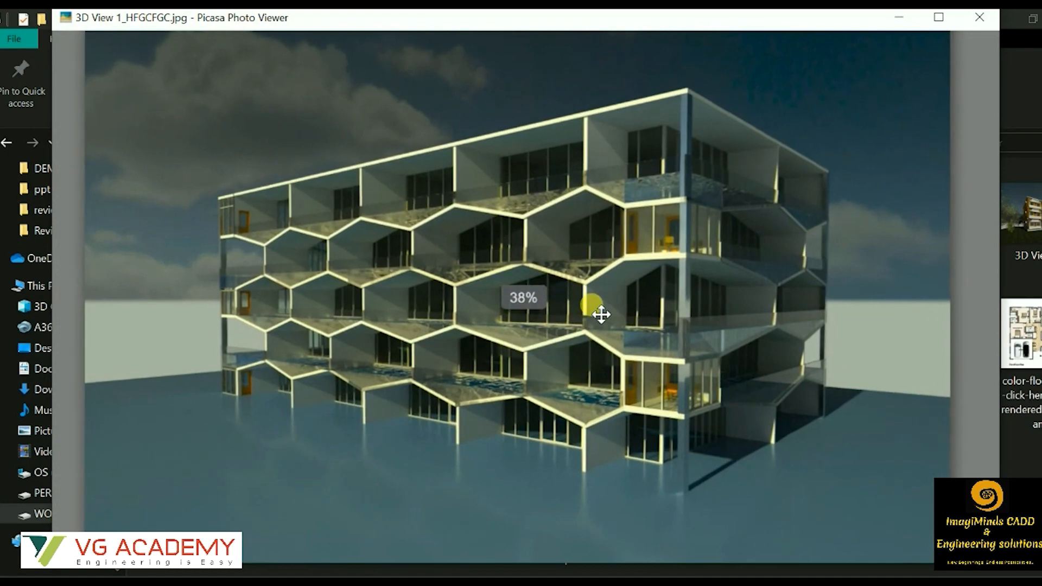
pyautogui.press('Left')
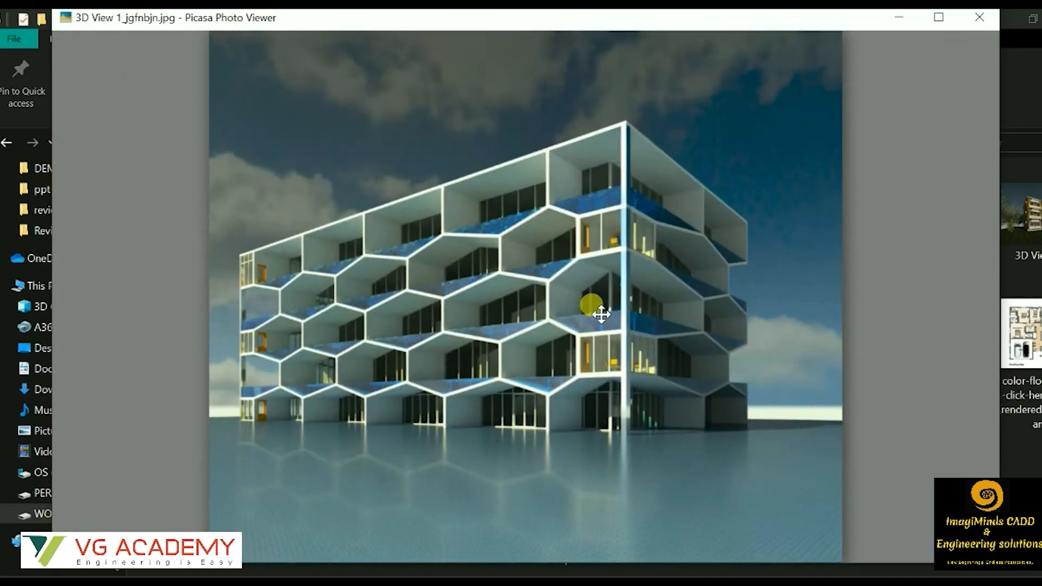
pyautogui.press('Left')
pyautogui.scroll(2, 610, 312)
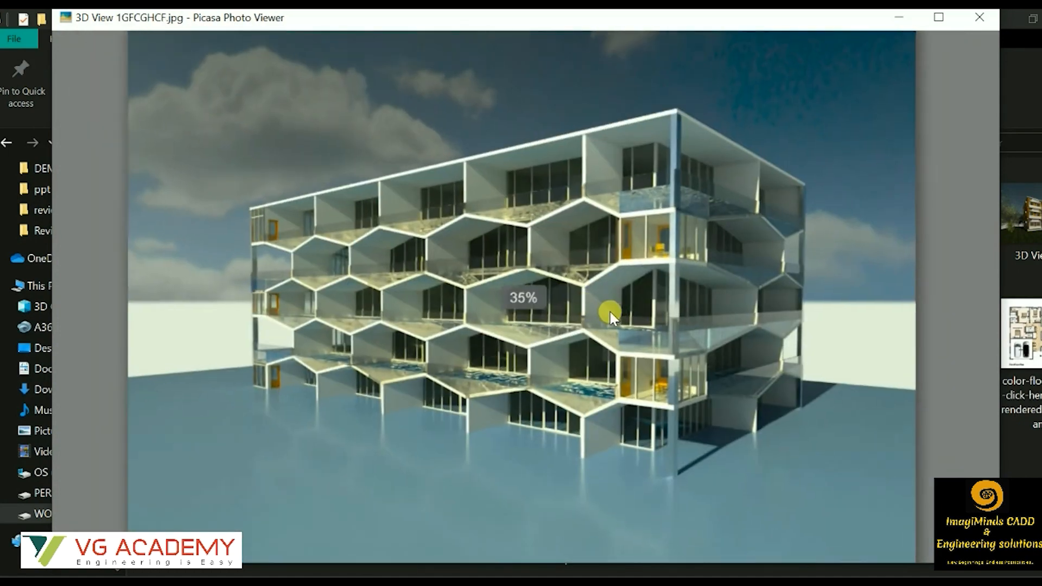
pyautogui.press('Left')
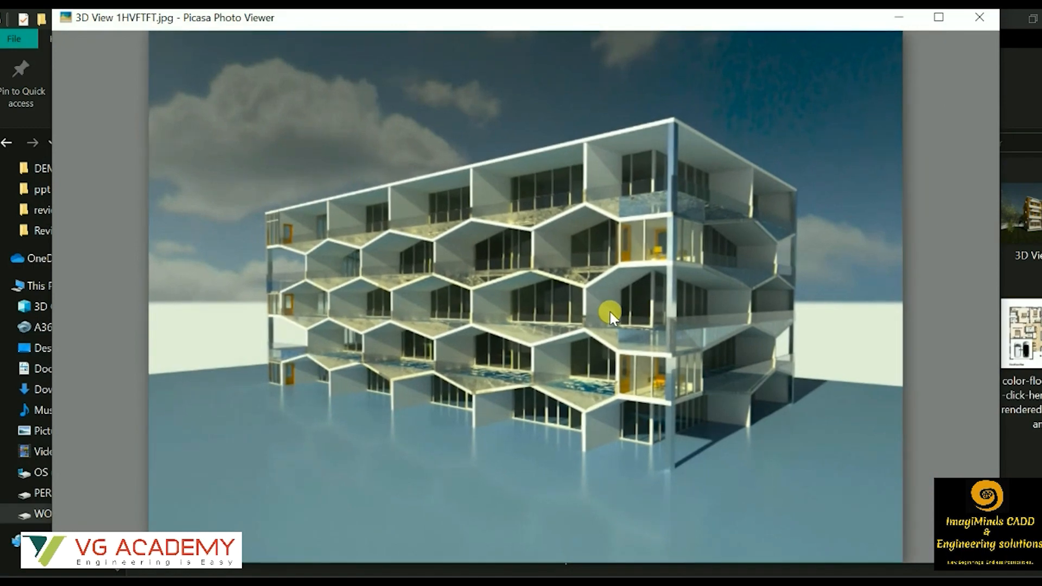
# Examine the lattice tower render and the views of the three-storey apartment building, including 3D View 6.jpg and 3D View 10.jpg.
pyautogui.press('Left')
pyautogui.scroll(4, 610, 314)
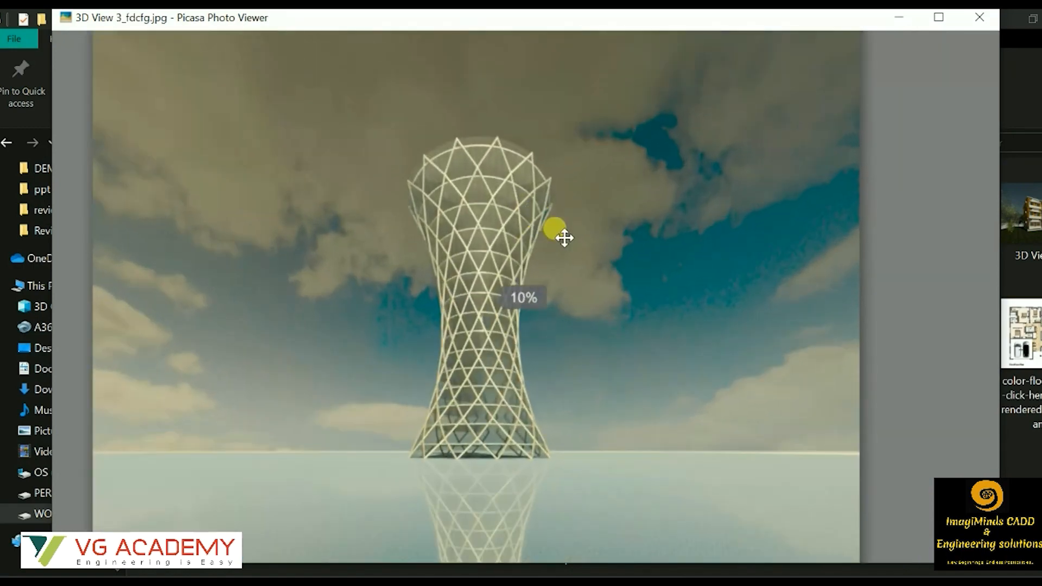
pyautogui.press('Left')
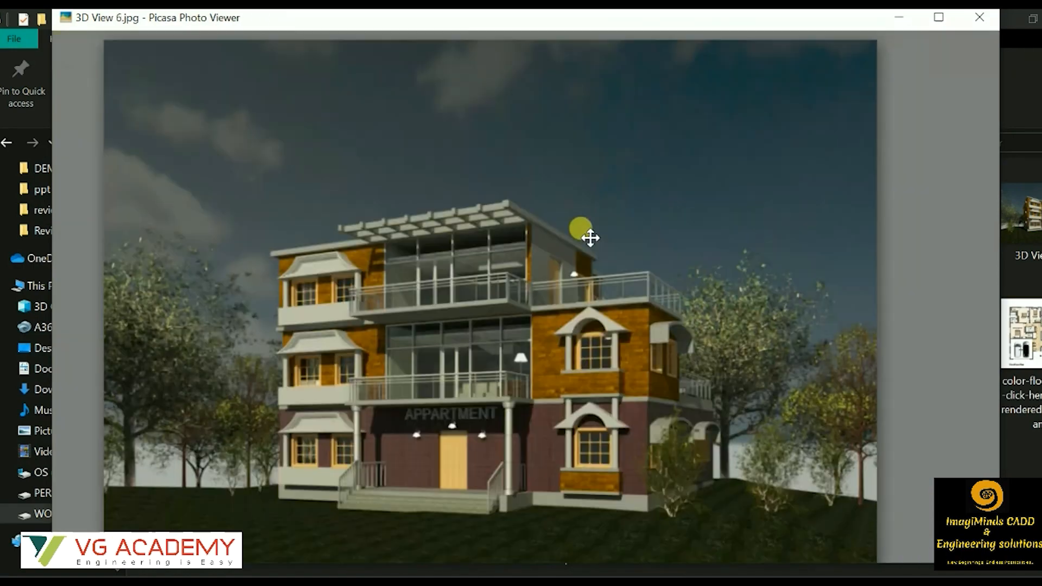
pyautogui.scroll(2, 624, 234)
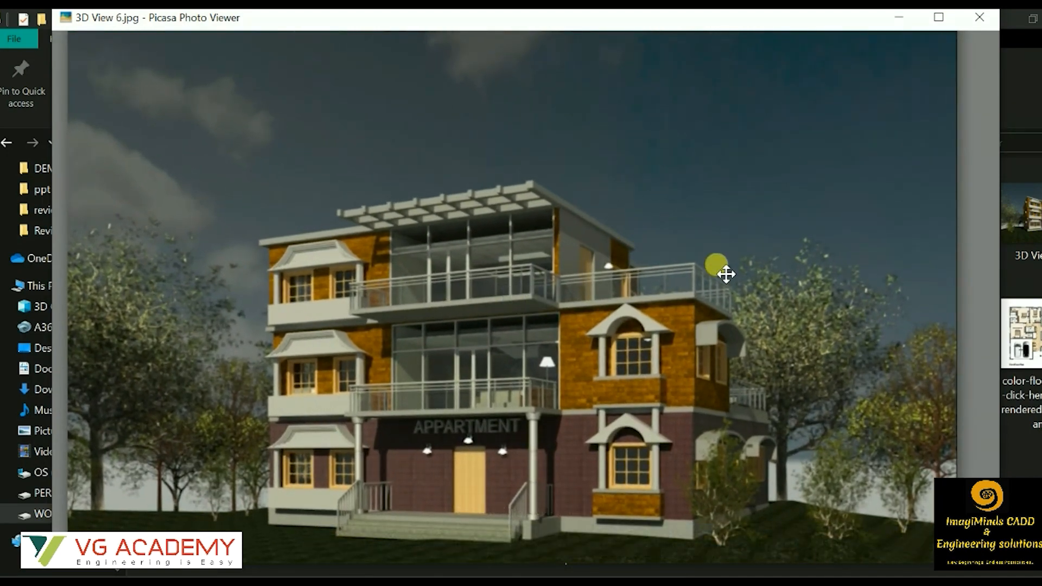
pyautogui.press('Left')
pyautogui.press('Left')
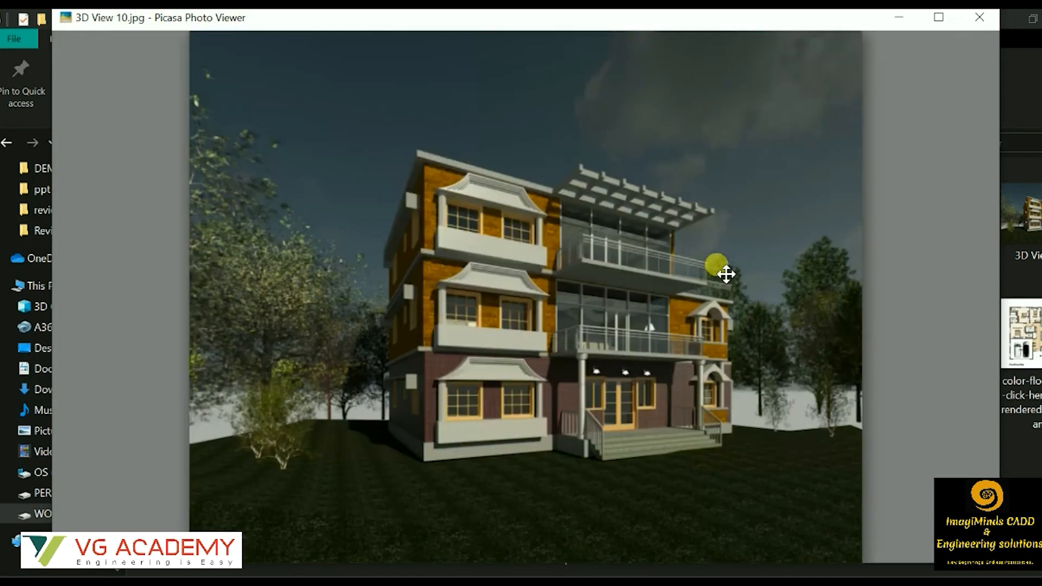
# View the furnished 3D floor plan, the dark-roofed Revit house model and the white multi-storey villa render.
pyautogui.press('Left')
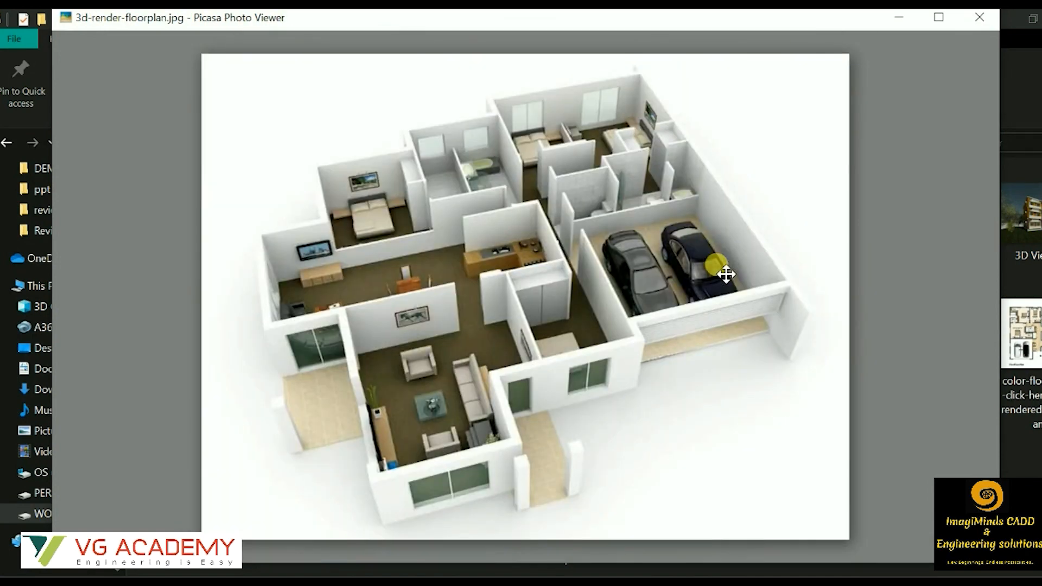
pyautogui.press('Left')
pyautogui.scroll(3, 705, 242)
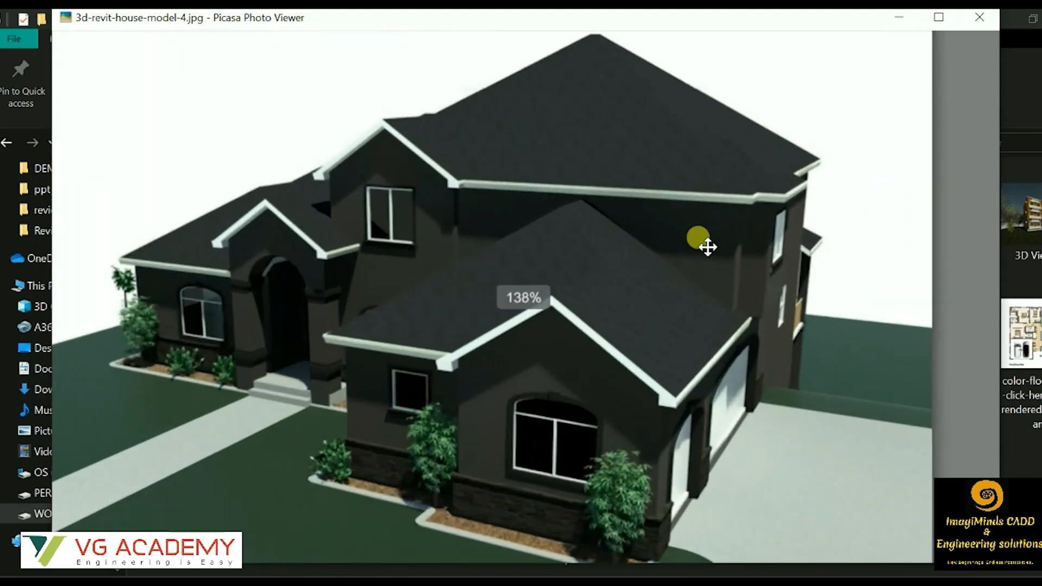
pyautogui.press('Left')
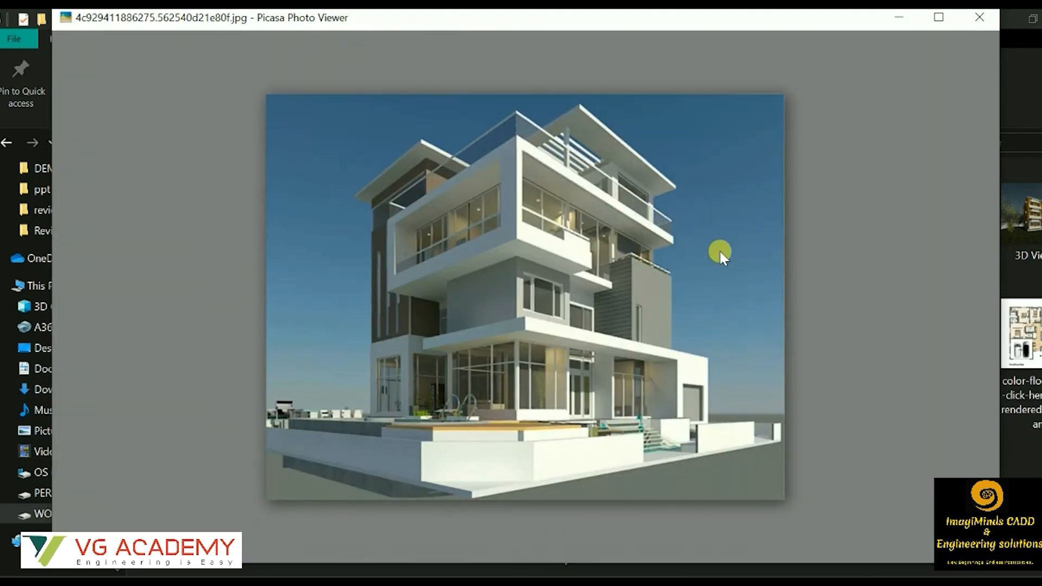
pyautogui.scroll(3, 720, 253)
# Examine the renders of the two modern houses with pools and a close-up of the glazed office building.
pyautogui.press('Left')
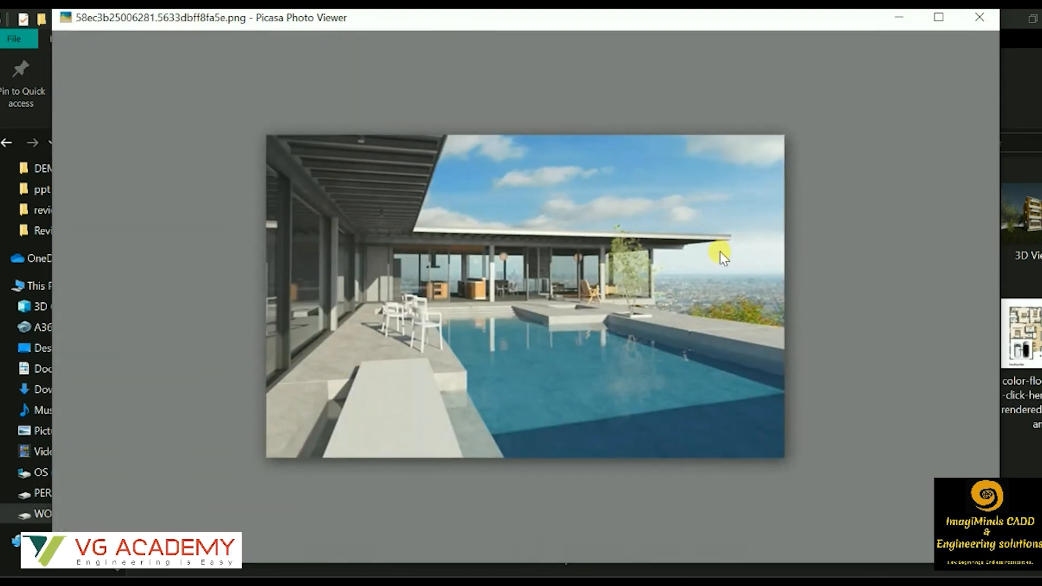
pyautogui.scroll(3, 721, 252)
pyautogui.press('Left')
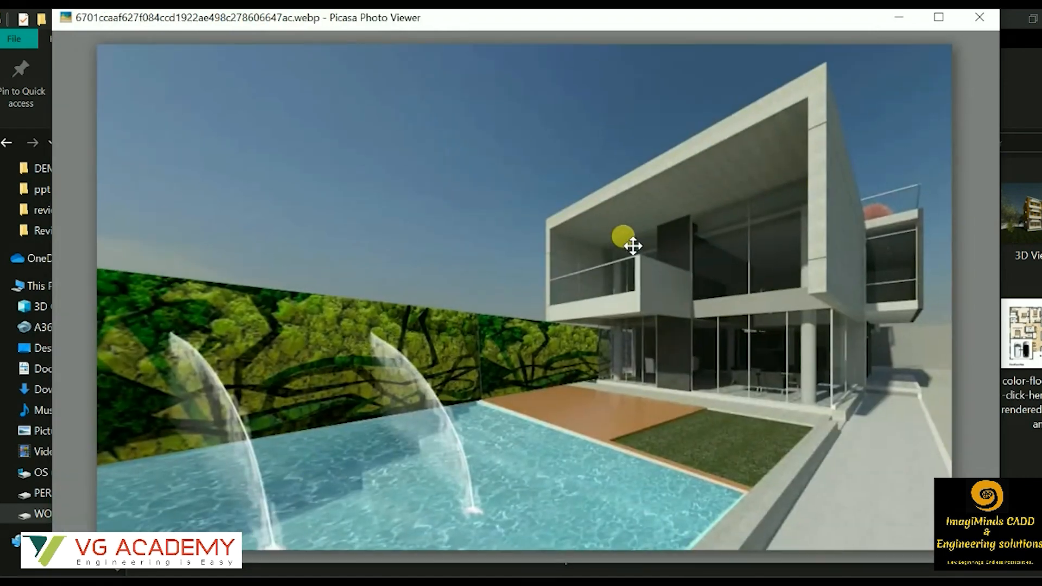
pyautogui.scroll(2, 630, 242)
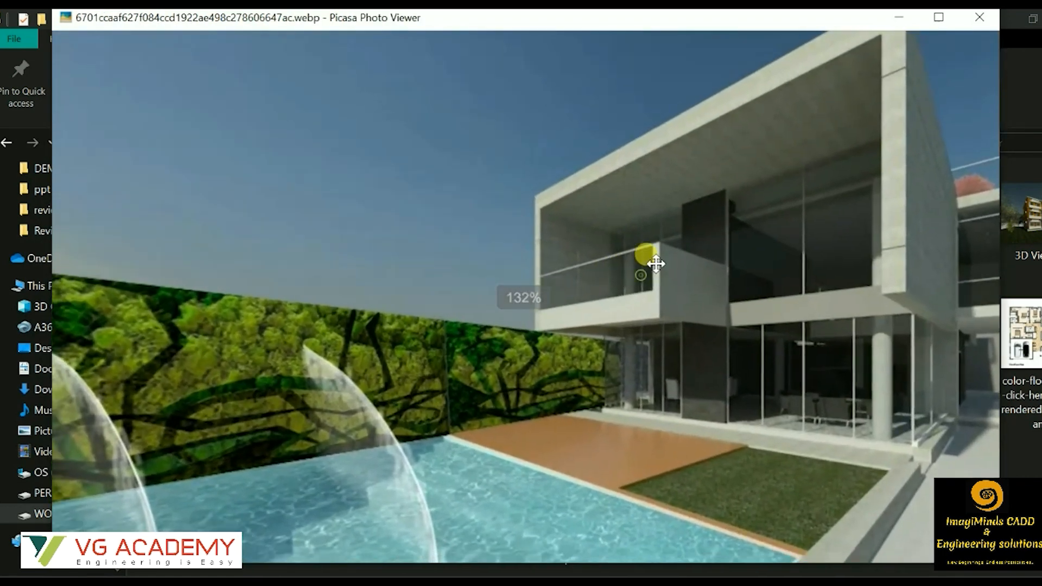
pyautogui.press('Left')
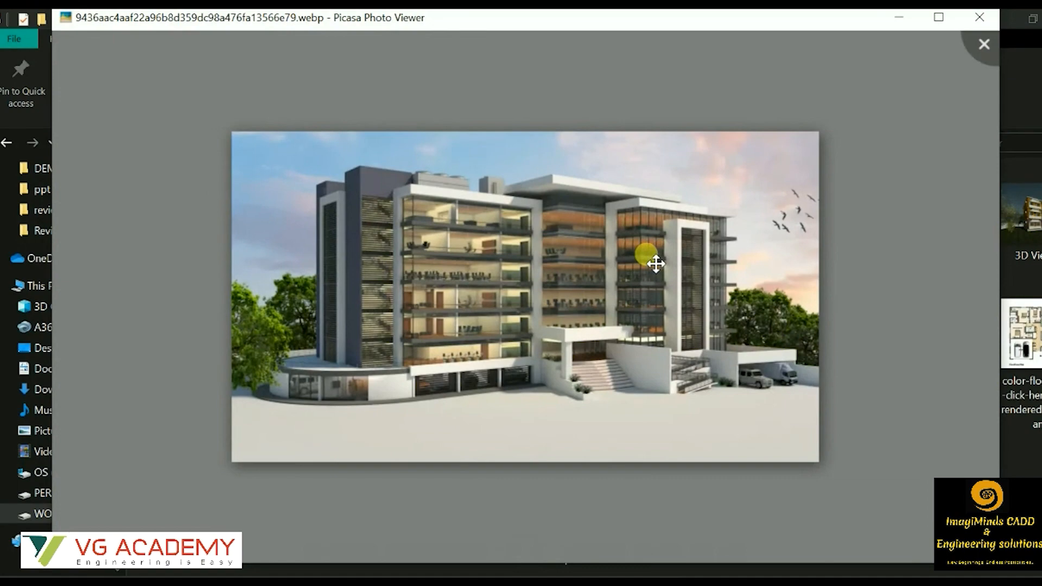
pyautogui.scroll(5, 656, 264)
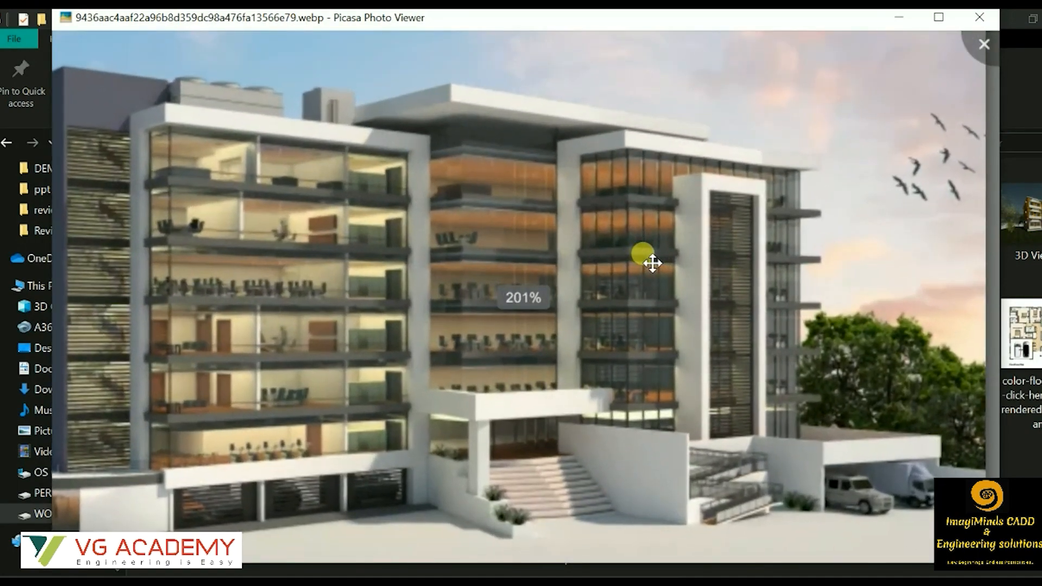
# View the living room interior, the white villa with a narrow pool and the brick-clad modern house.
pyautogui.press('Left')
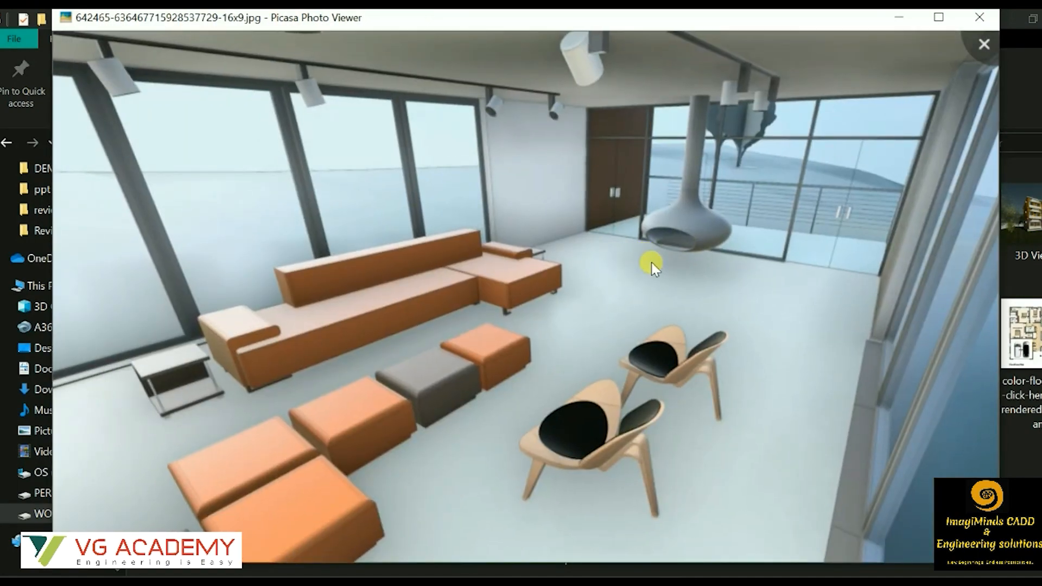
pyautogui.press('Left')
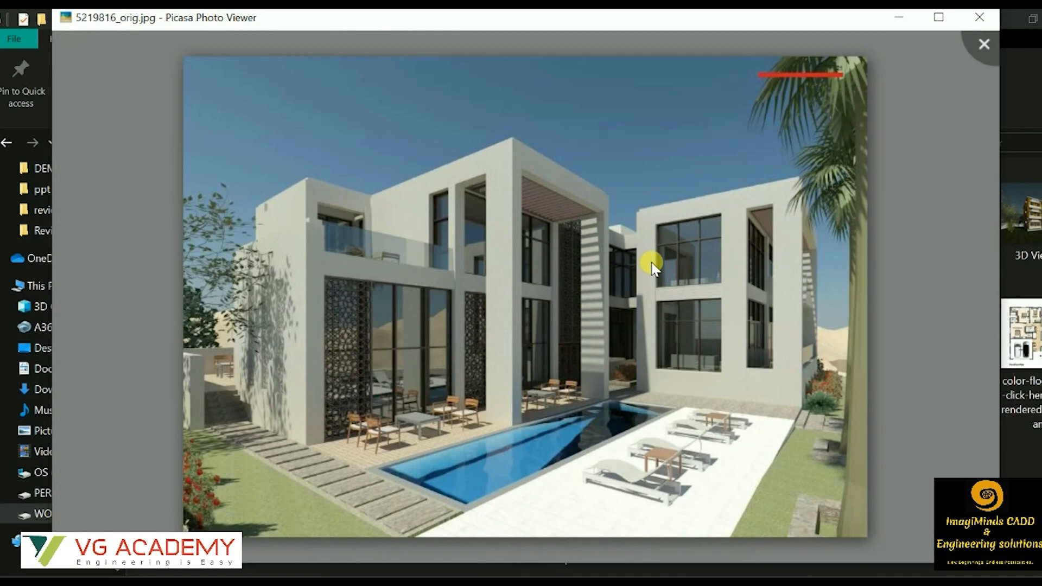
pyautogui.press('Left')
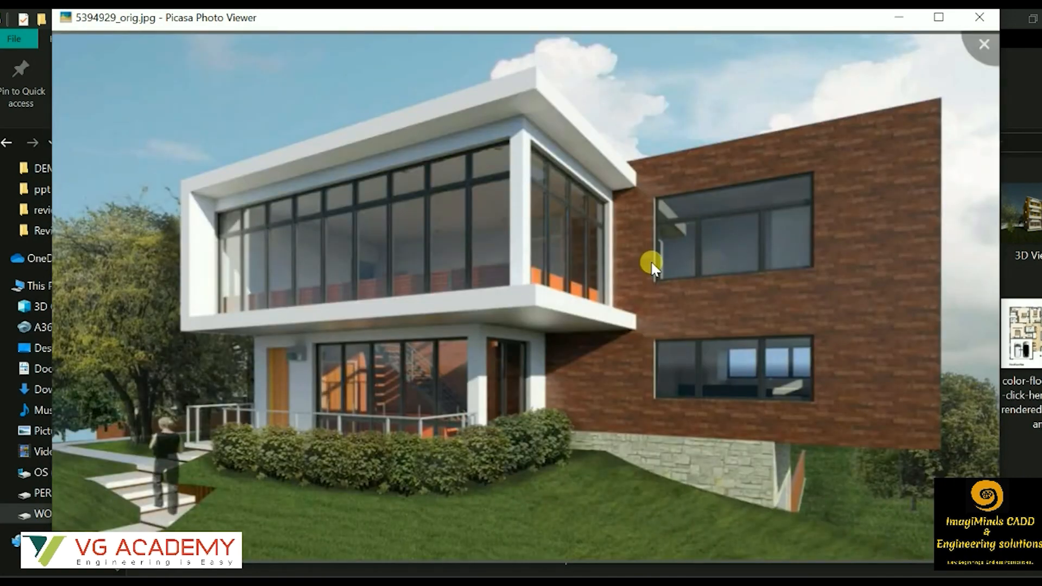
# Browse onward to the coloured gym floor plan and the music studio plan in floor.jpg.
pyautogui.press('Left')
pyautogui.press('Left')
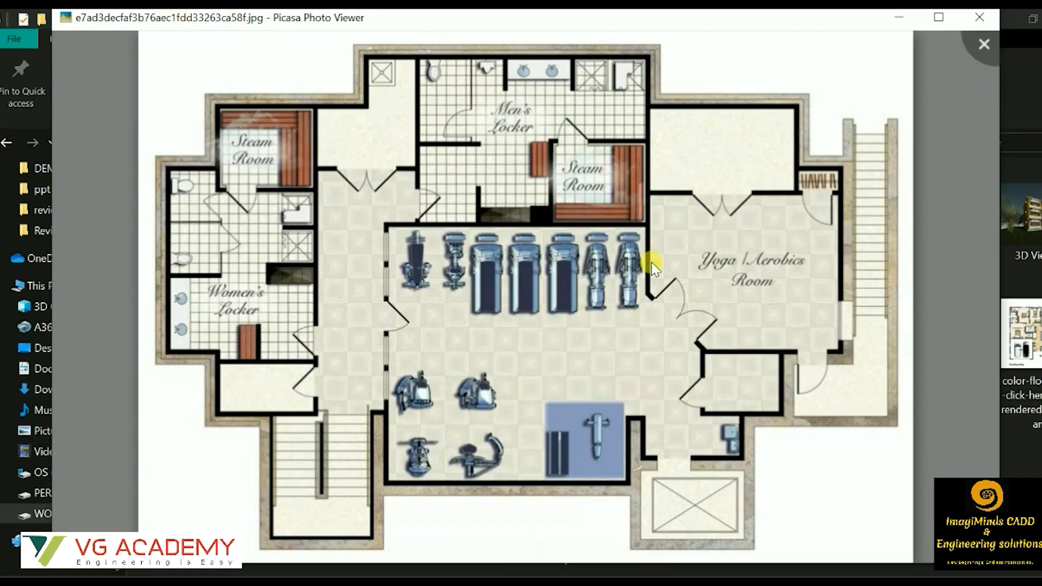
pyautogui.press('Left')
pyautogui.press('Left')
# Examine the stone-clad house with a carport up close and the modern poolside house in revit-interior-design_145691.jpeg.
pyautogui.press('Left')
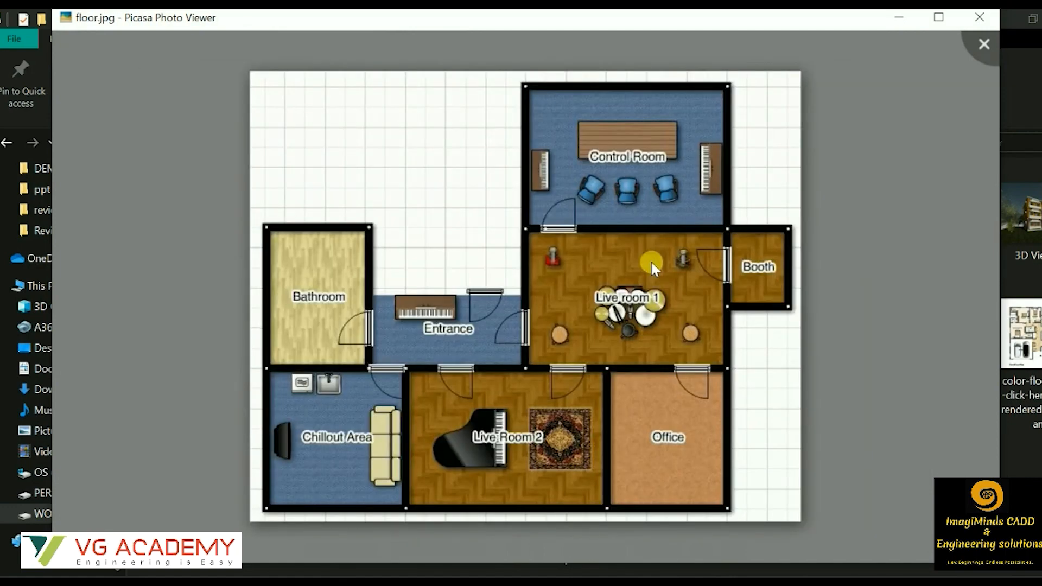
pyautogui.press('Left')
pyautogui.press('Left')
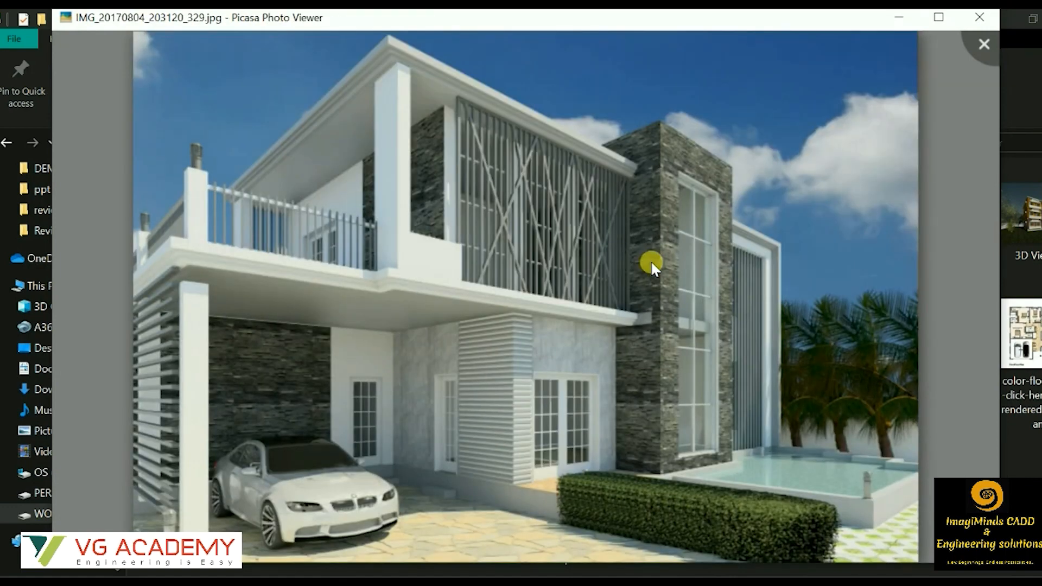
pyautogui.scroll(2, 633, 254)
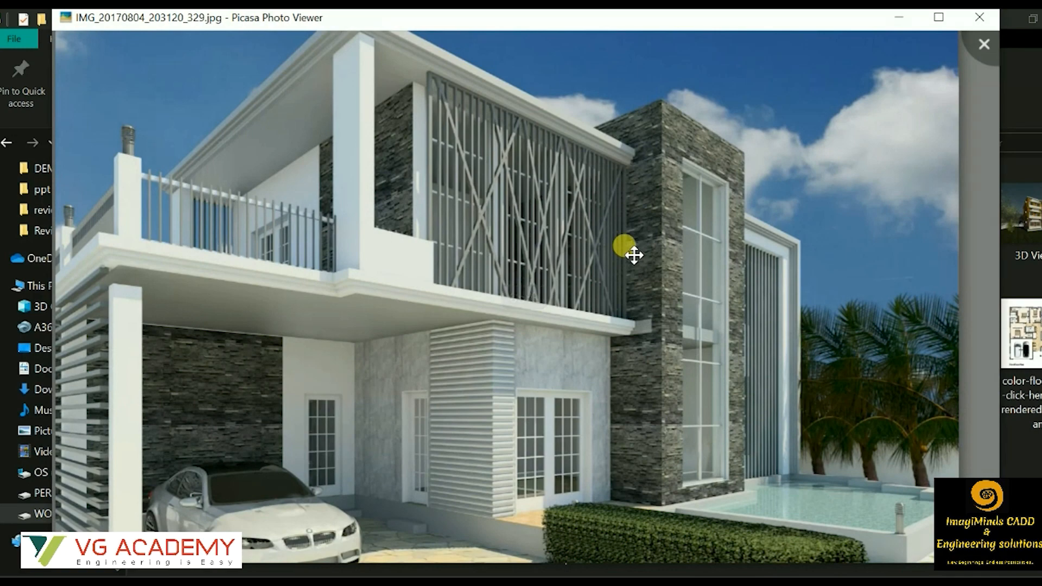
pyautogui.press('Left')
pyautogui.press('Right')
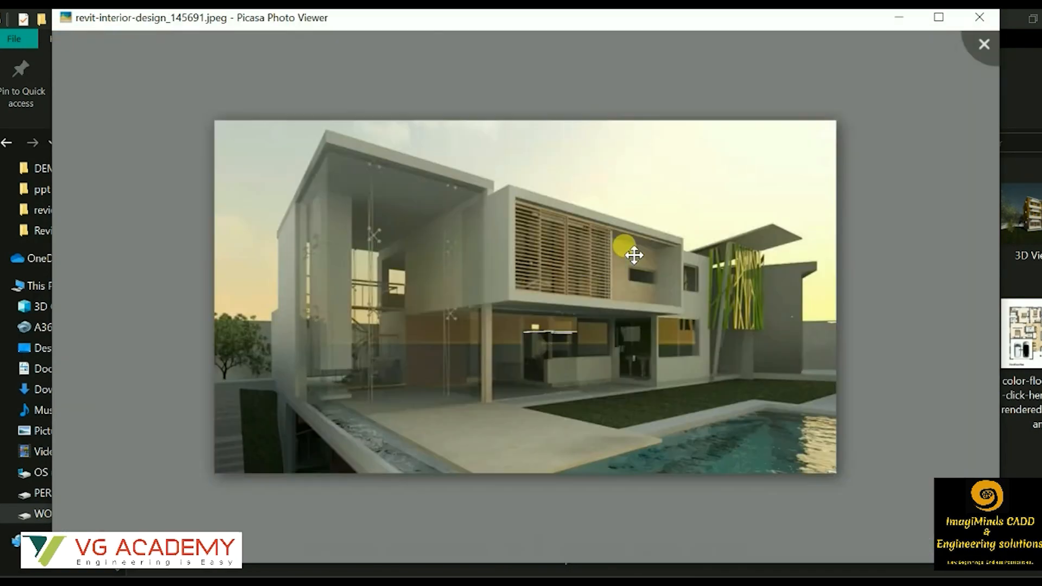
# View the student project render and the yellow-grey house in large.jpg, and return to the stone-clad house with the carport.
pyautogui.press('Right')
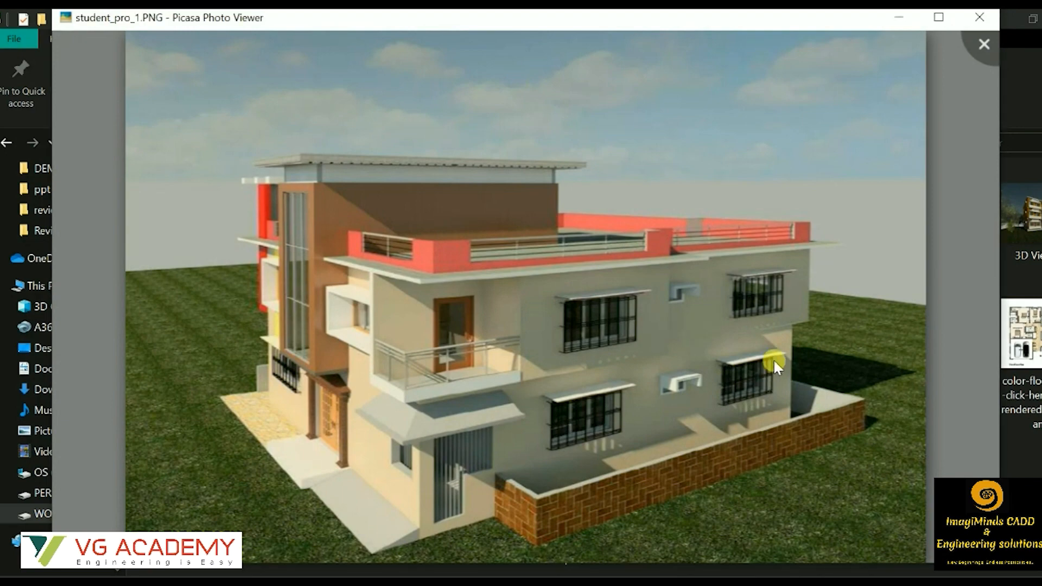
pyautogui.press('Left')
pyautogui.press('Left')
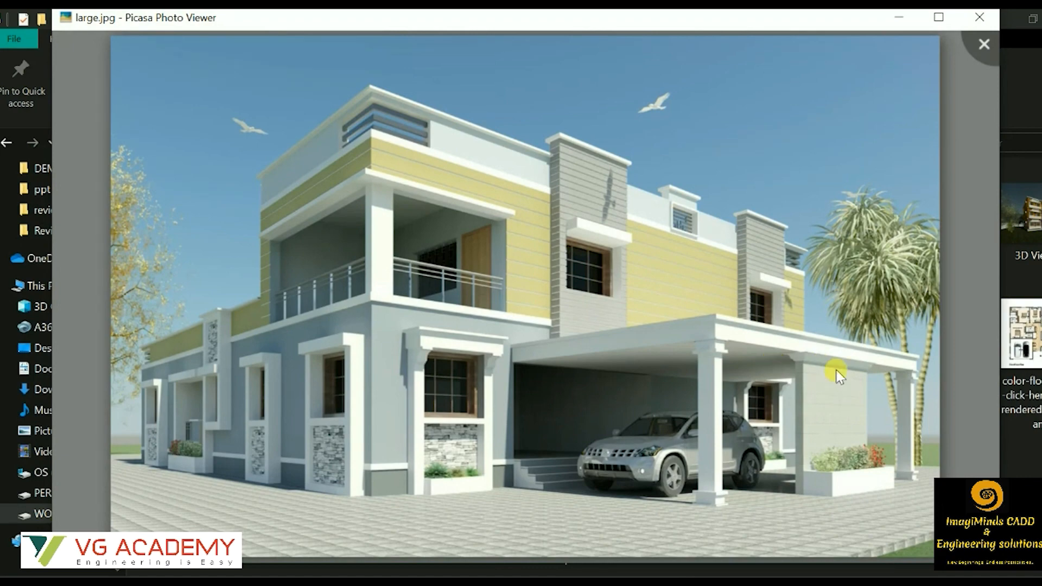
pyautogui.scroll(2, 823, 343)
pyautogui.press('Left')
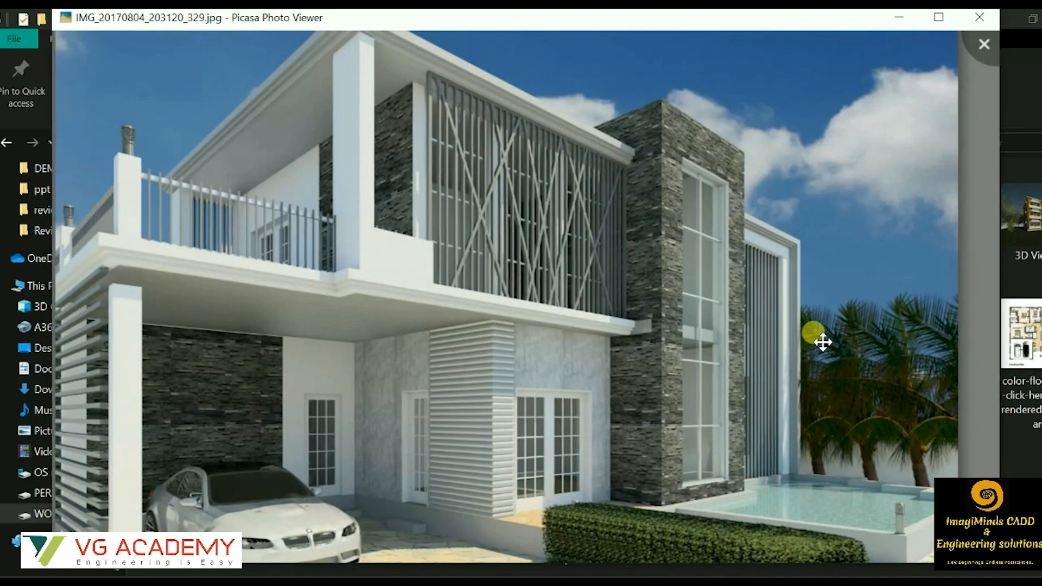